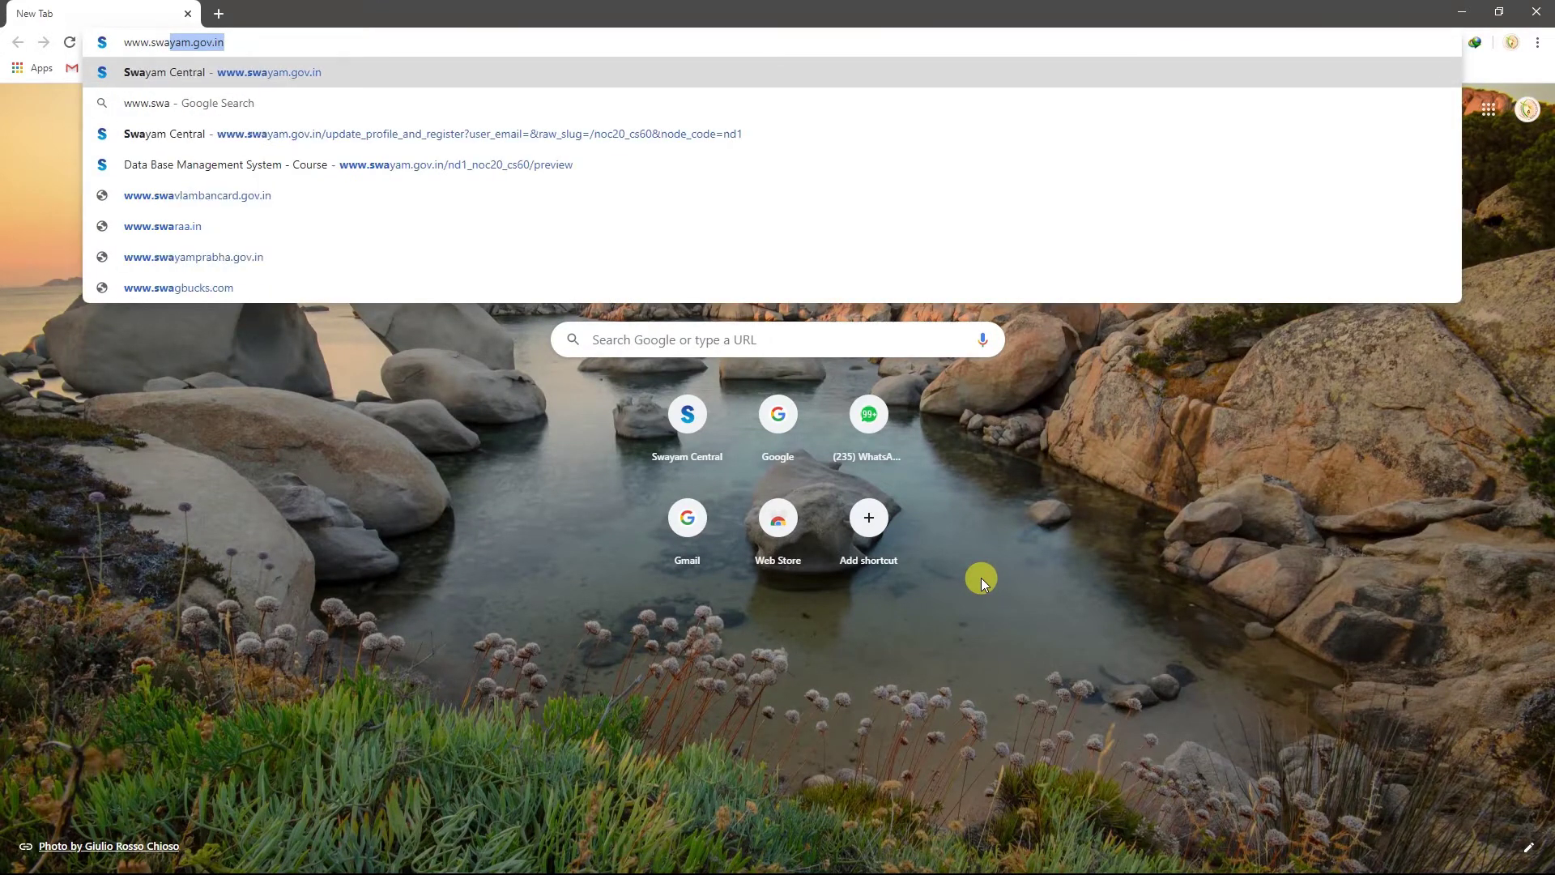
Go to swayam.gov.in in Chrome to load the SWAYAM Central home page.
key("Return")
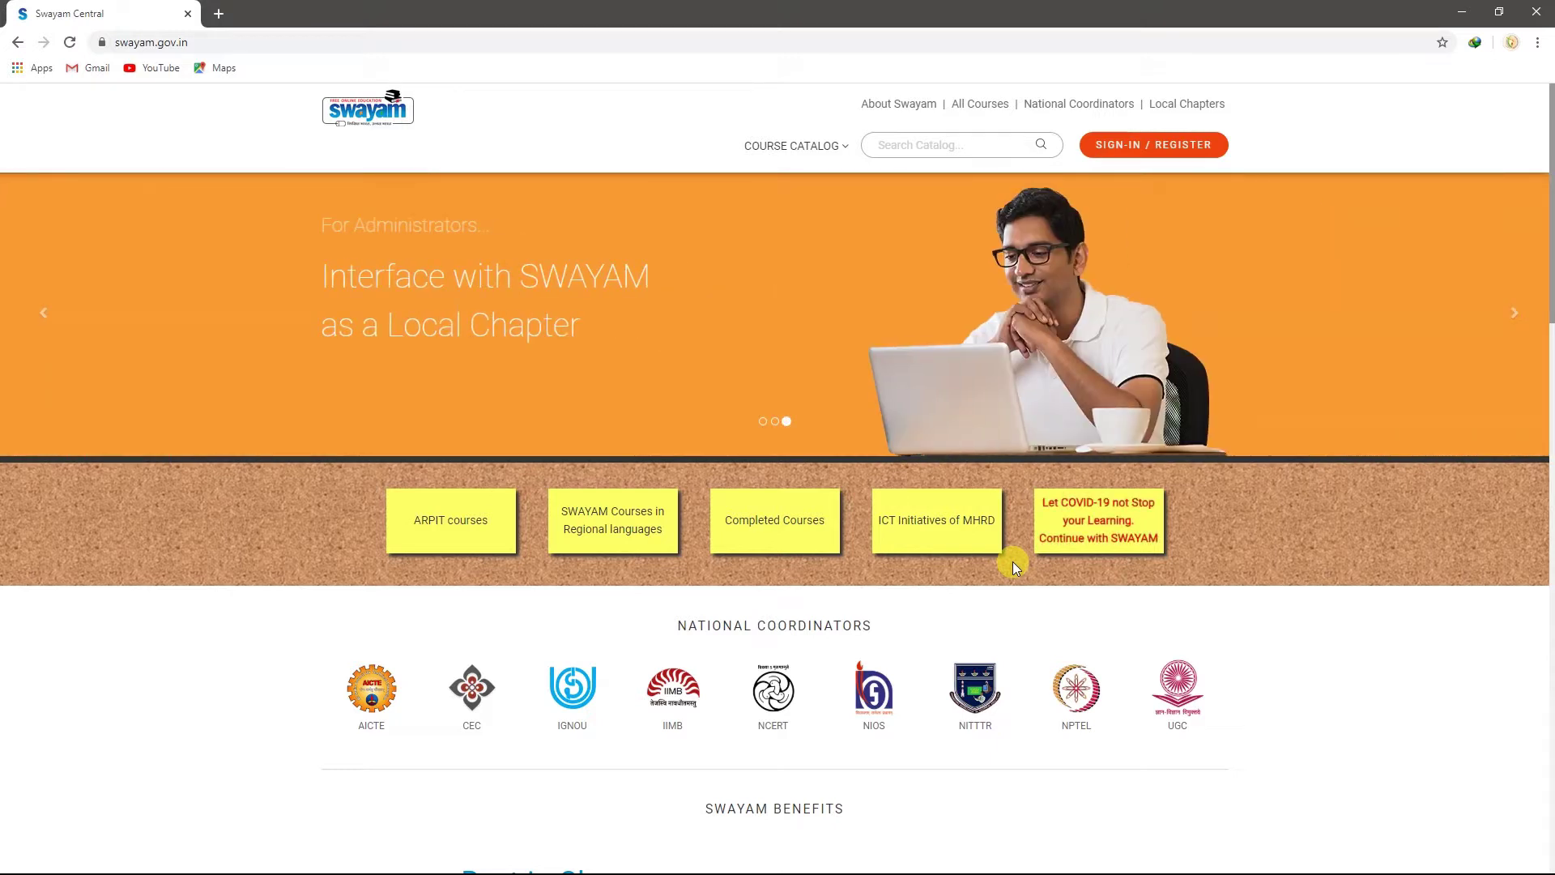
Sign in to SWAYAM with Google using the first listed Google account.
left_click(1145, 149)
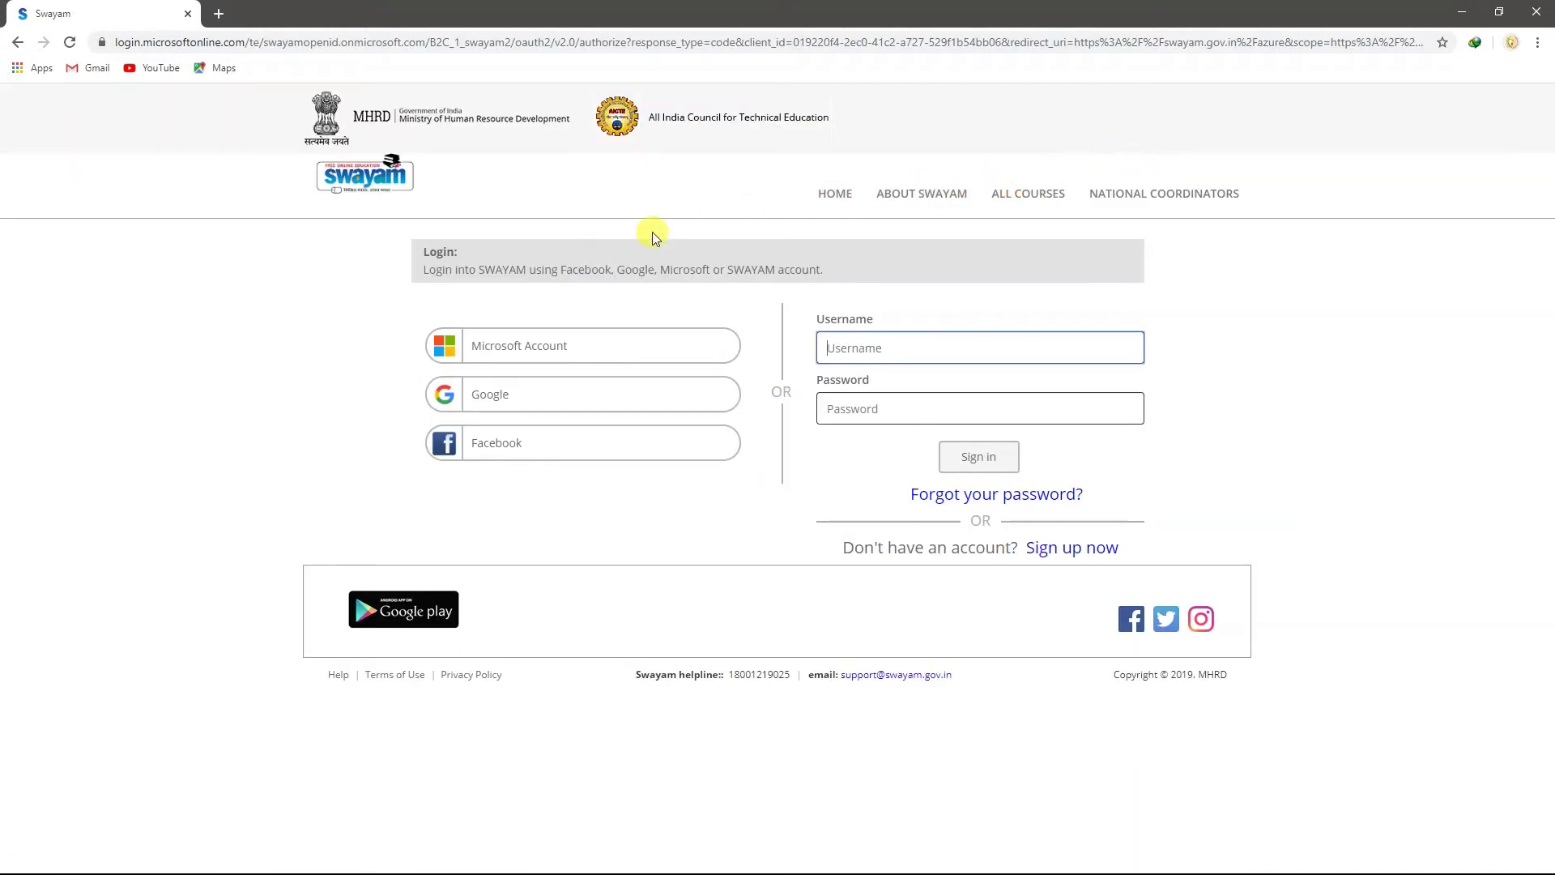
left_click(551, 403)
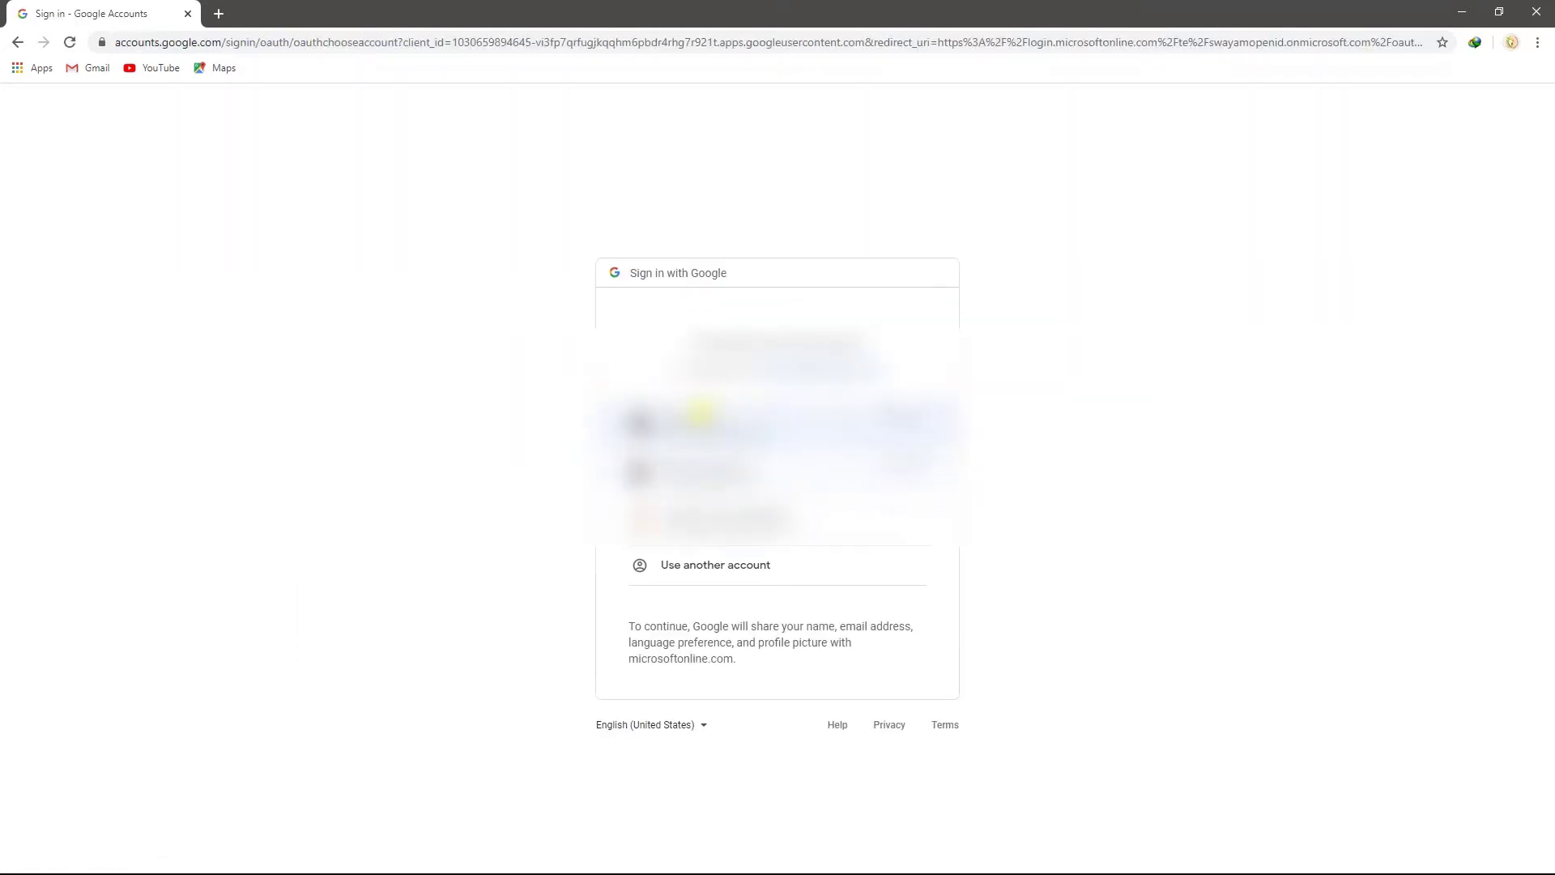
left_click(691, 416)
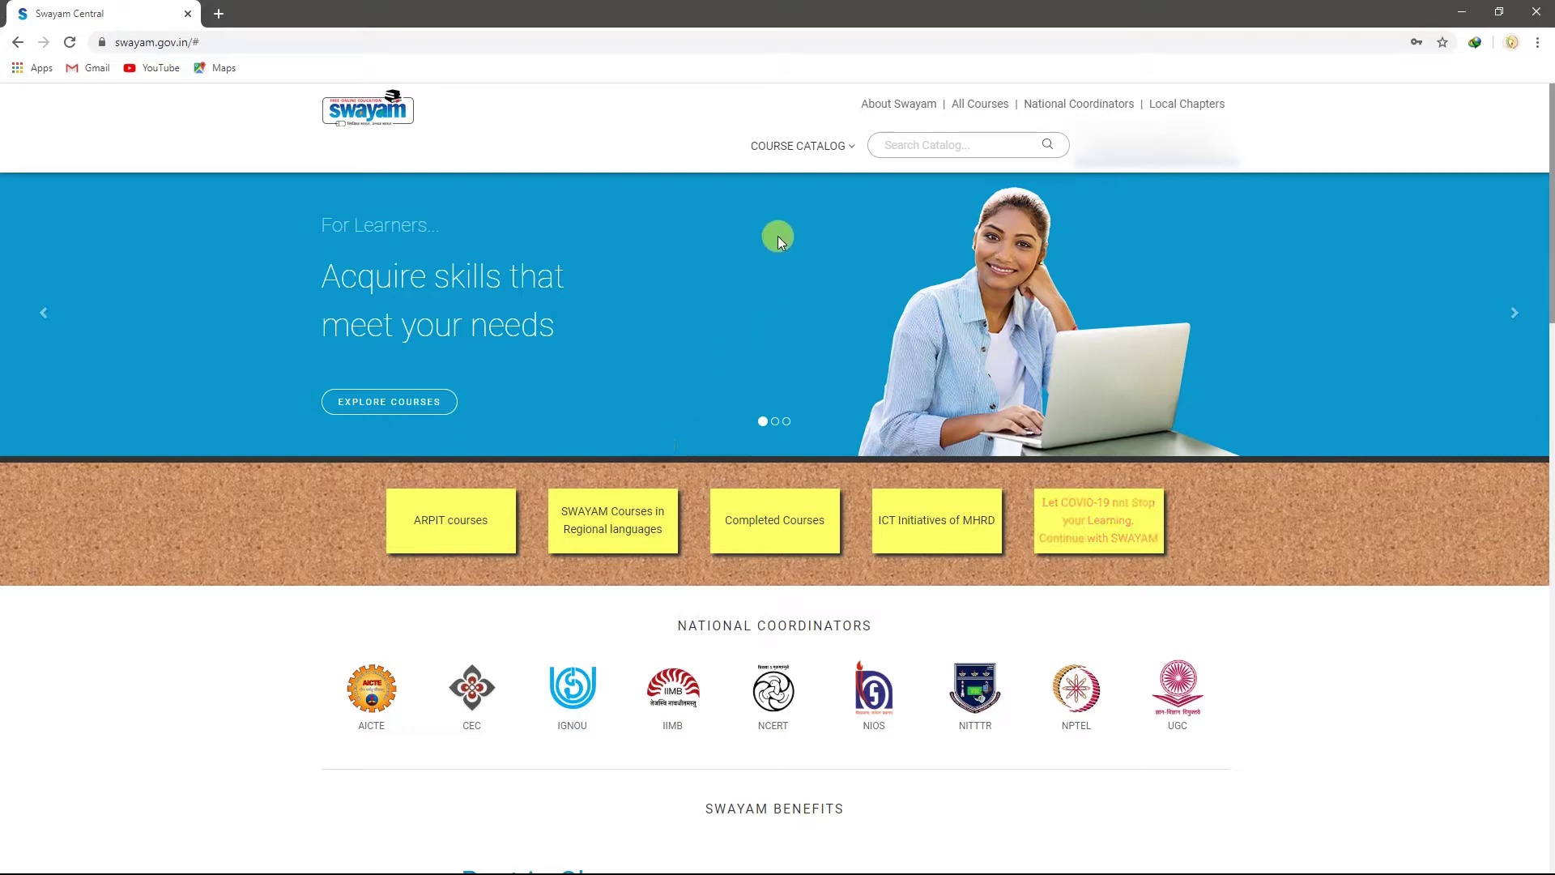
Show all courses in the Course Catalog and set National Coordinator to NPTEL.
left_click(798, 147)
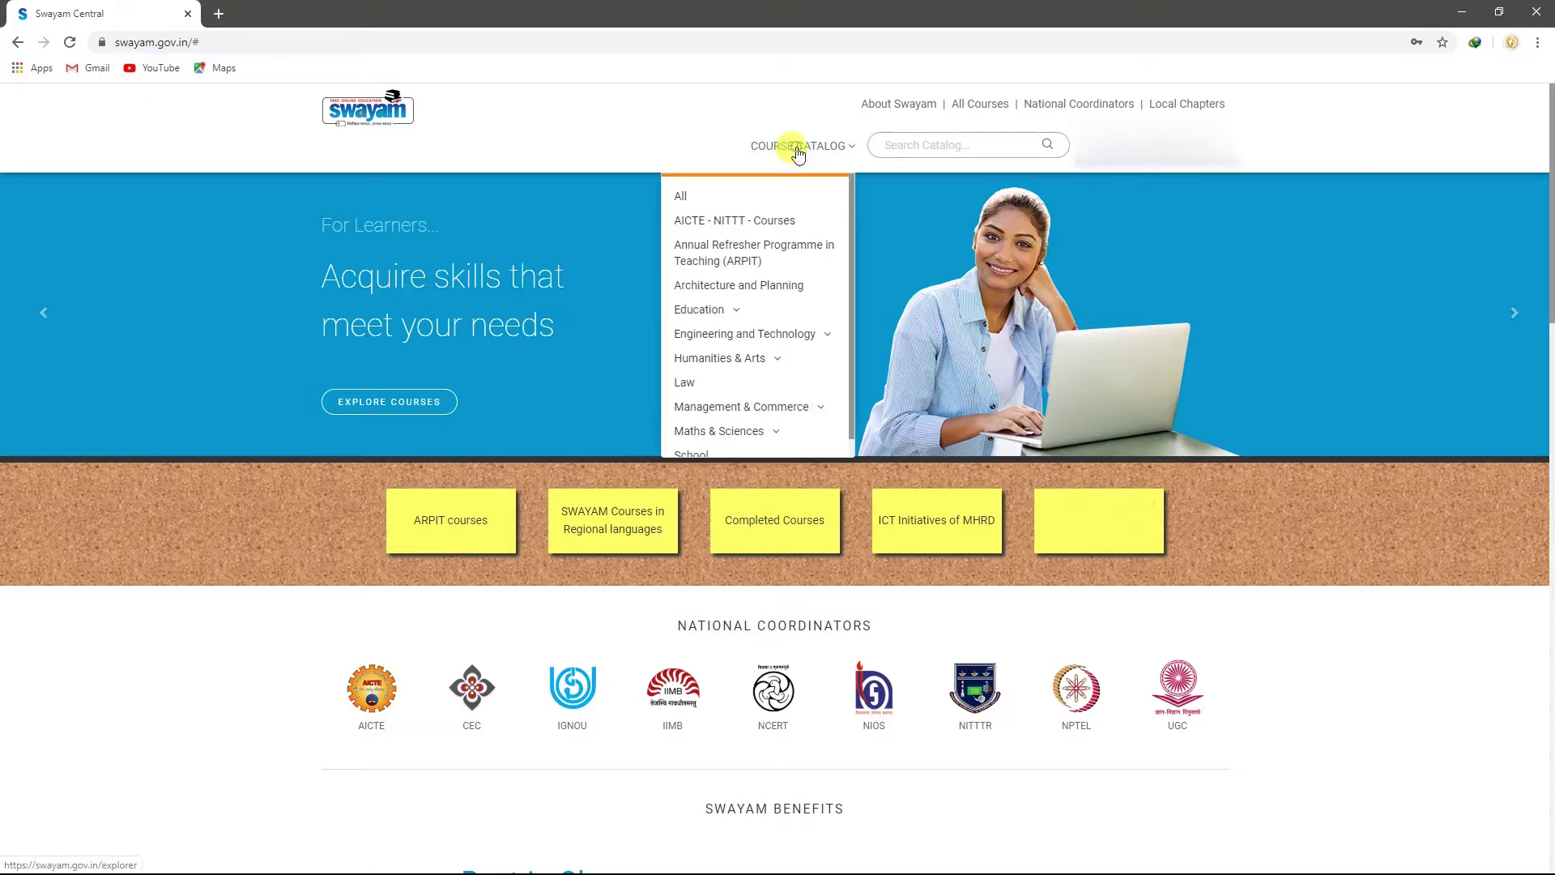
left_click(684, 198)
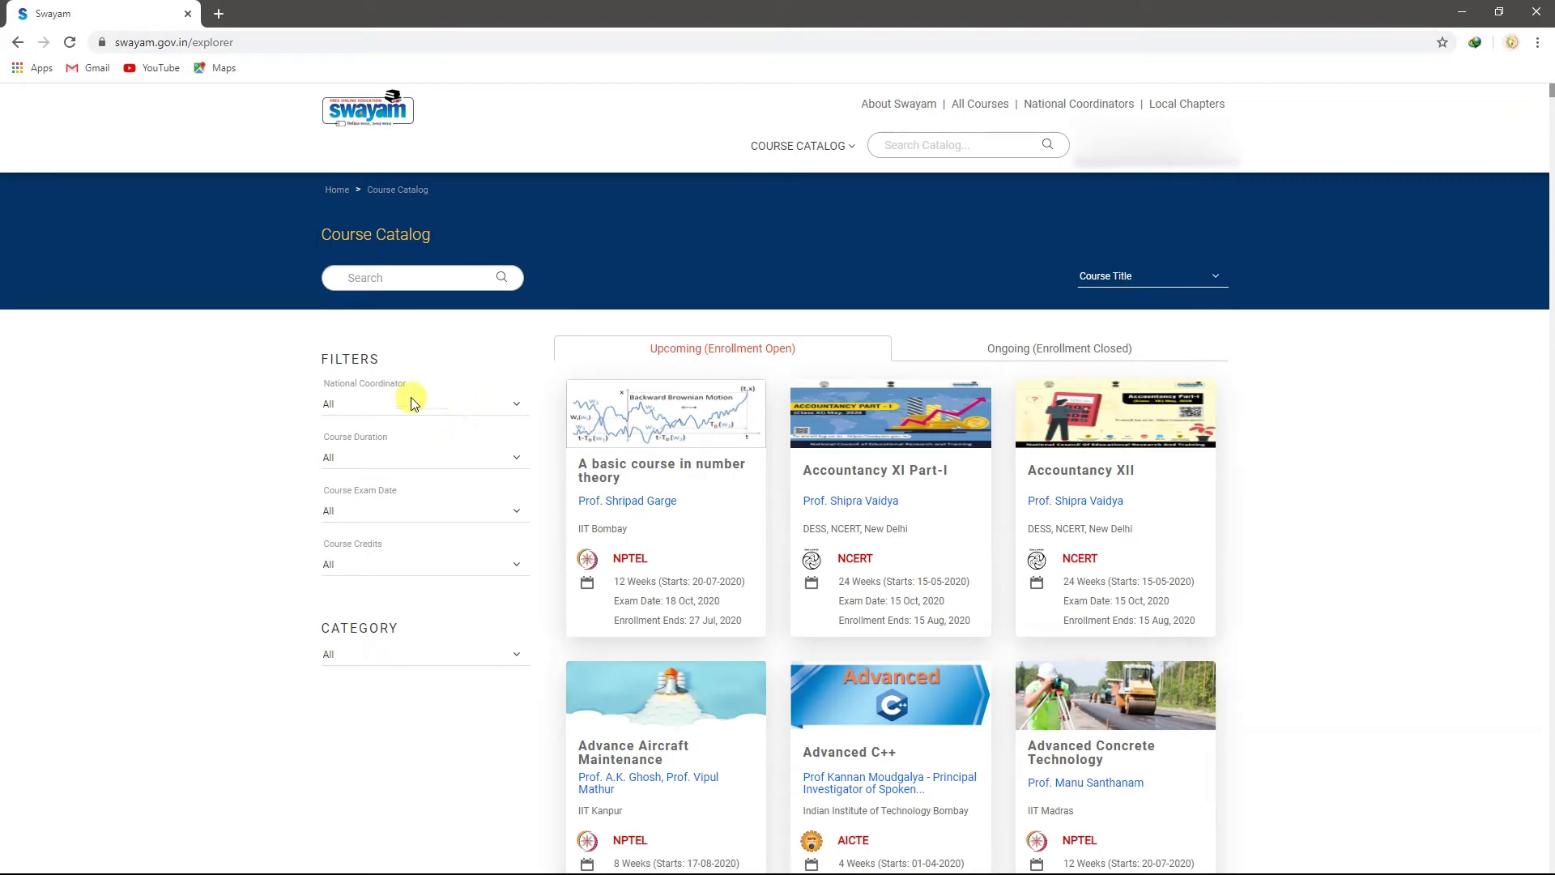
left_click(353, 405)
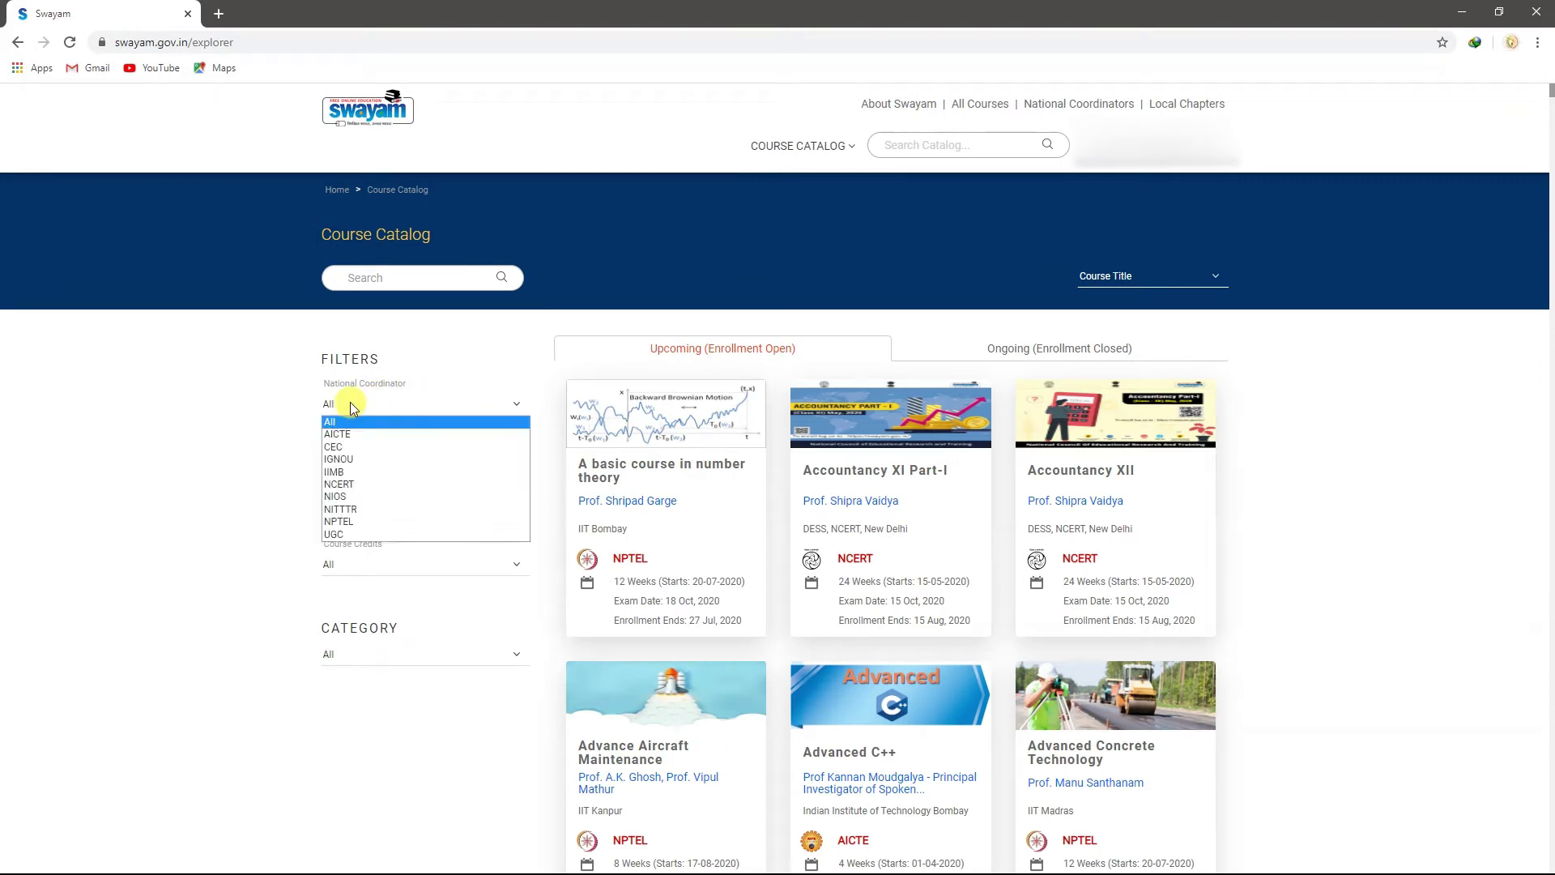
left_click(353, 522)
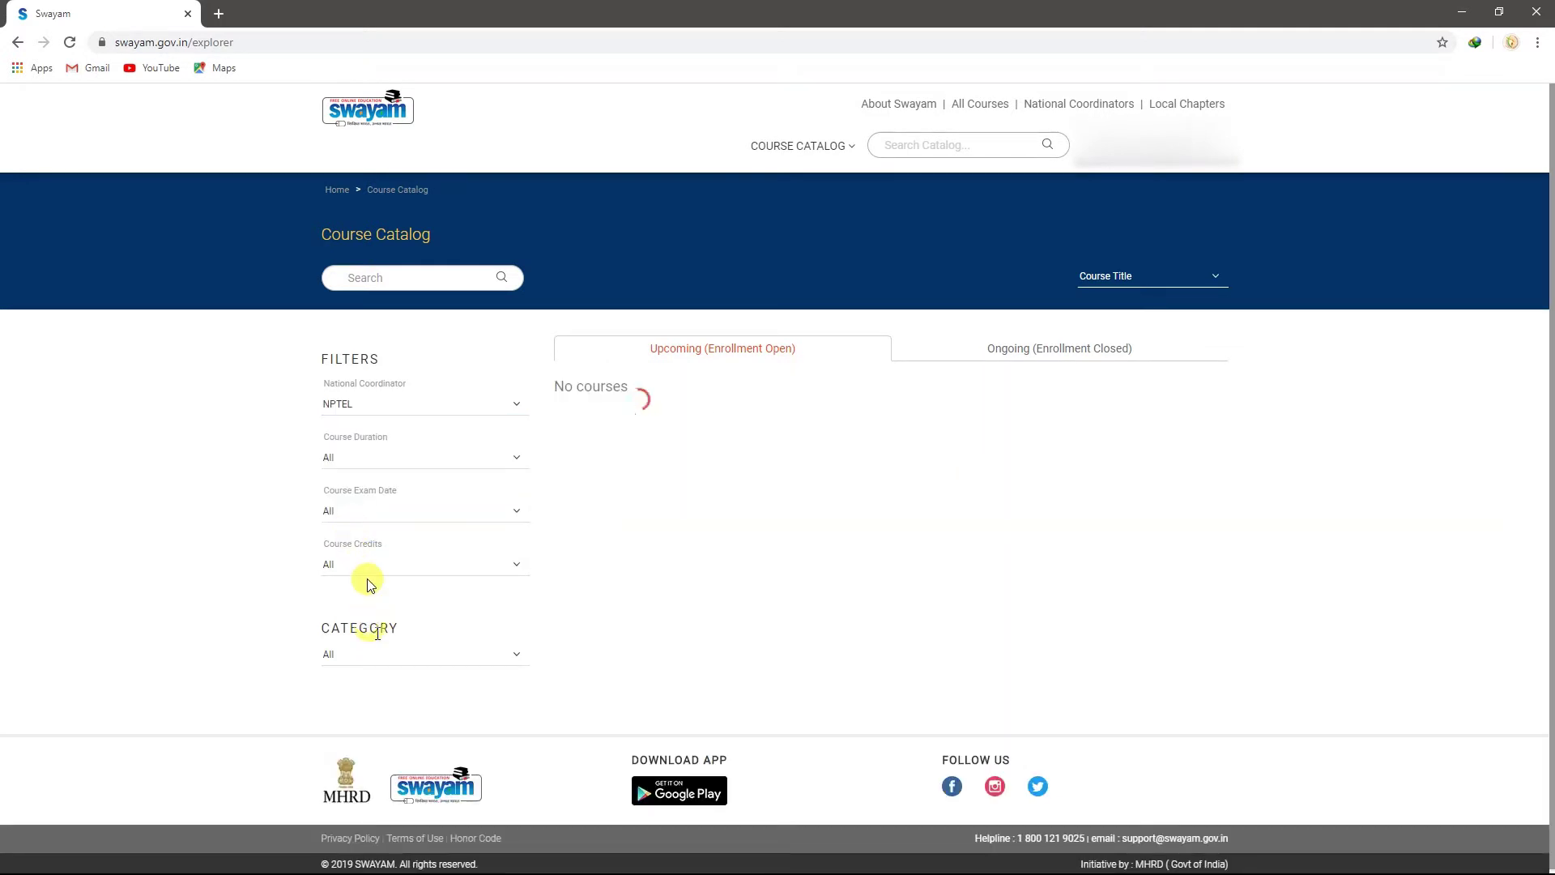
left_click(375, 656)
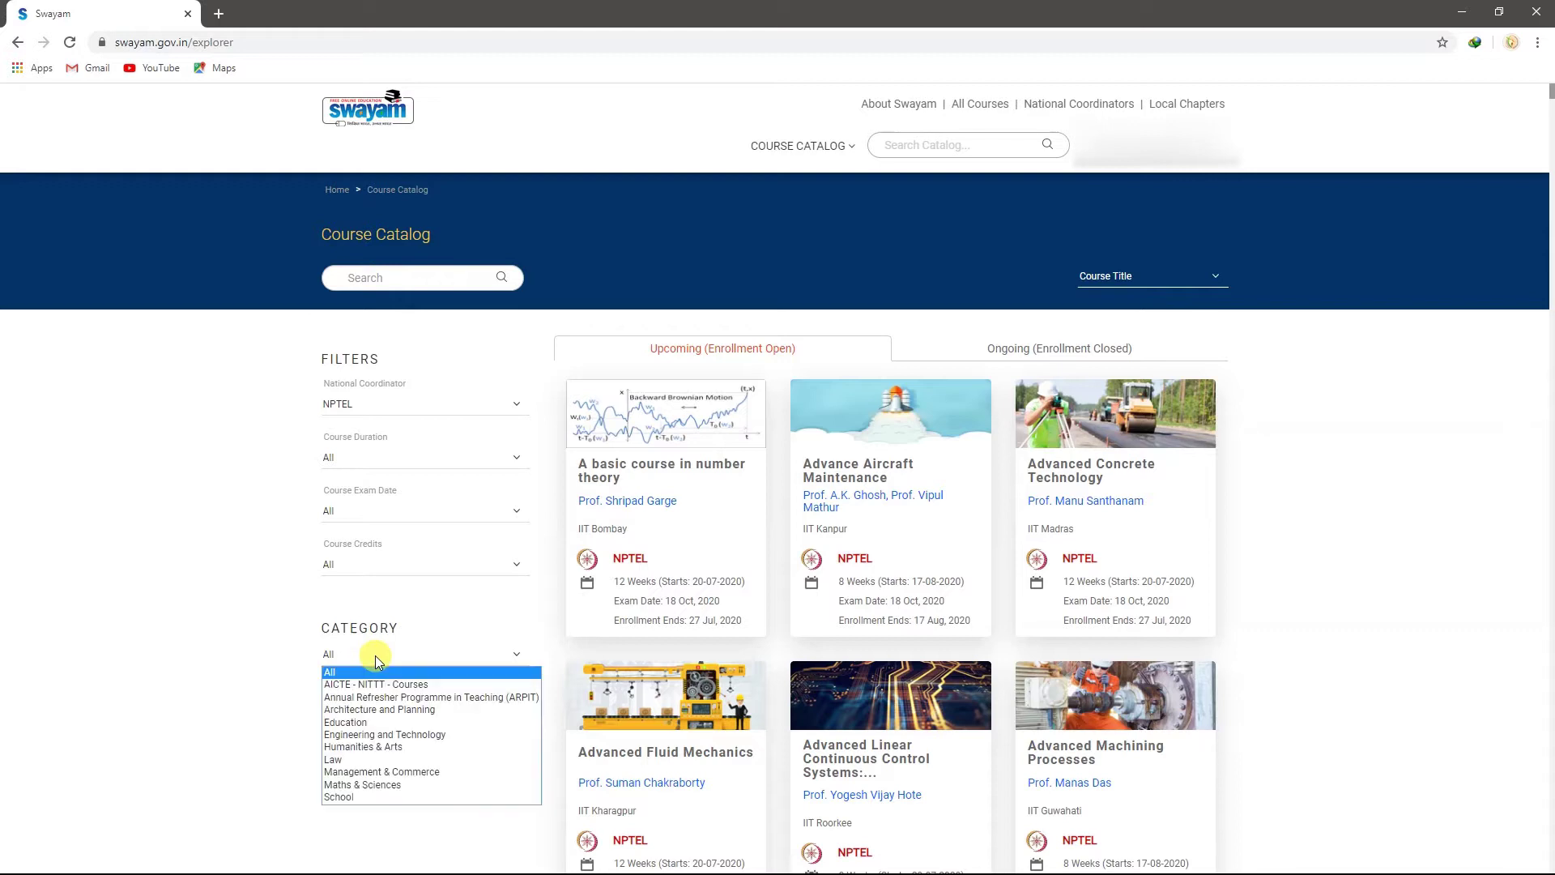
Filter to Engineering and Technology, Computer Science and Engineering, and open Data Base Management System.
left_click(369, 736)
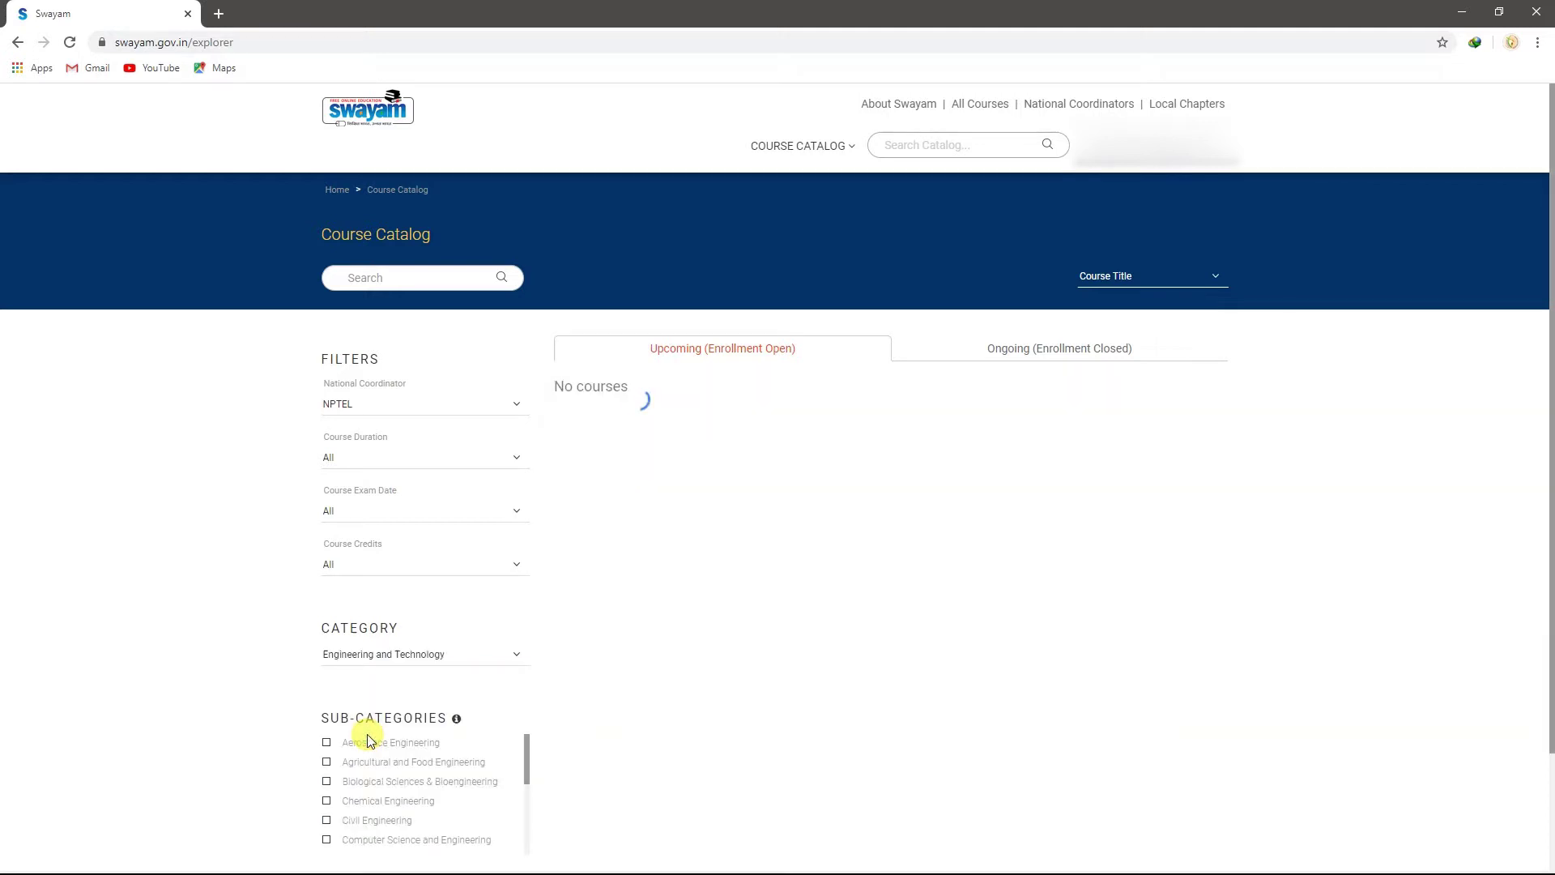
scroll(378, 769, "down", 3)
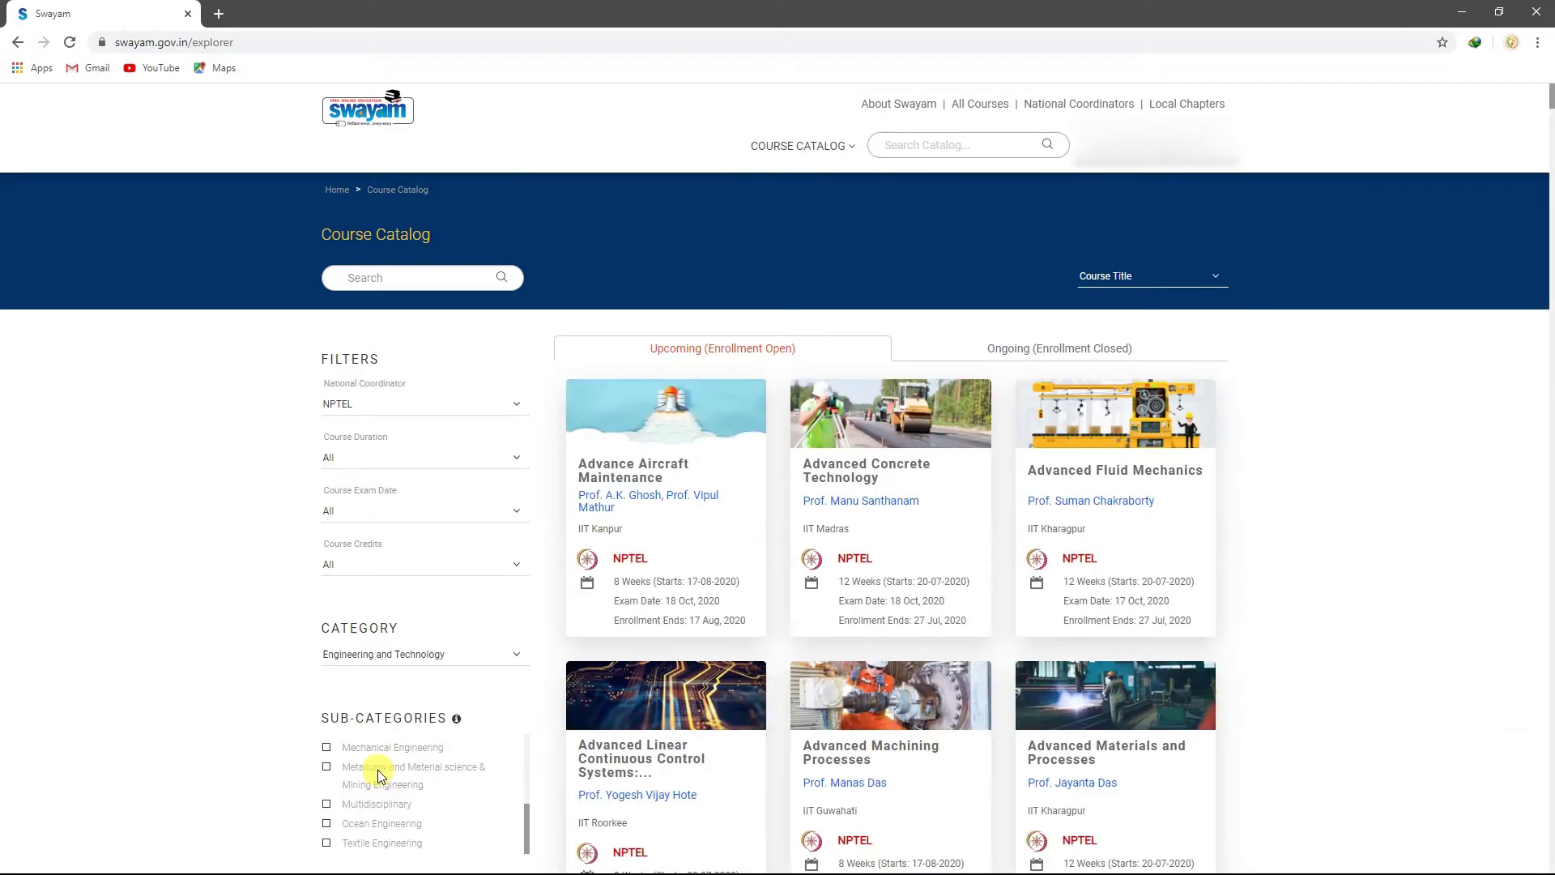
scroll(379, 769, "up", 1)
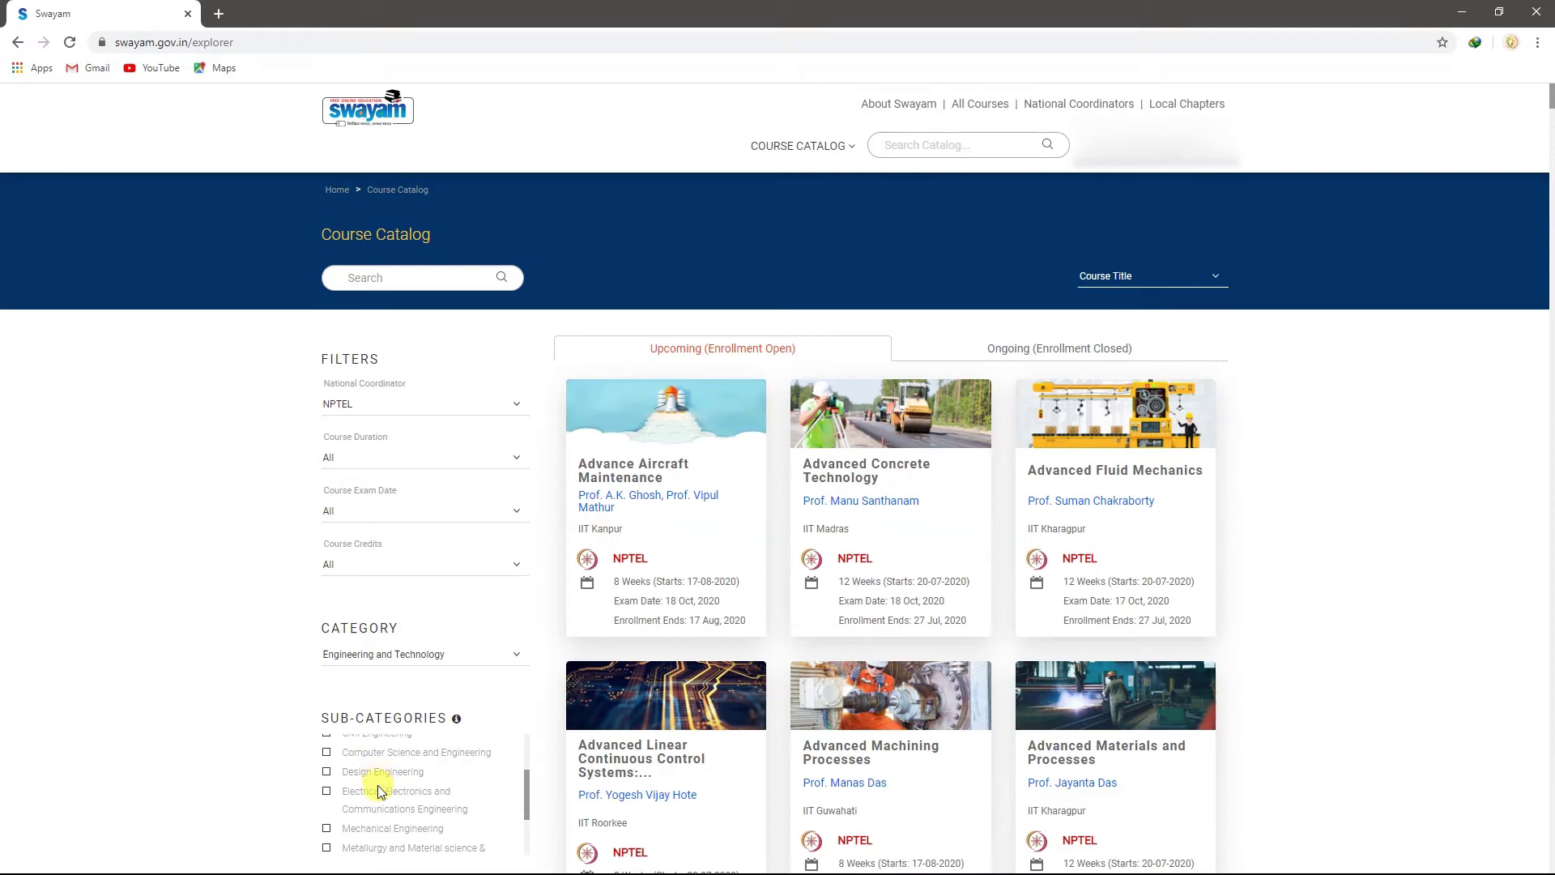
left_click(325, 753)
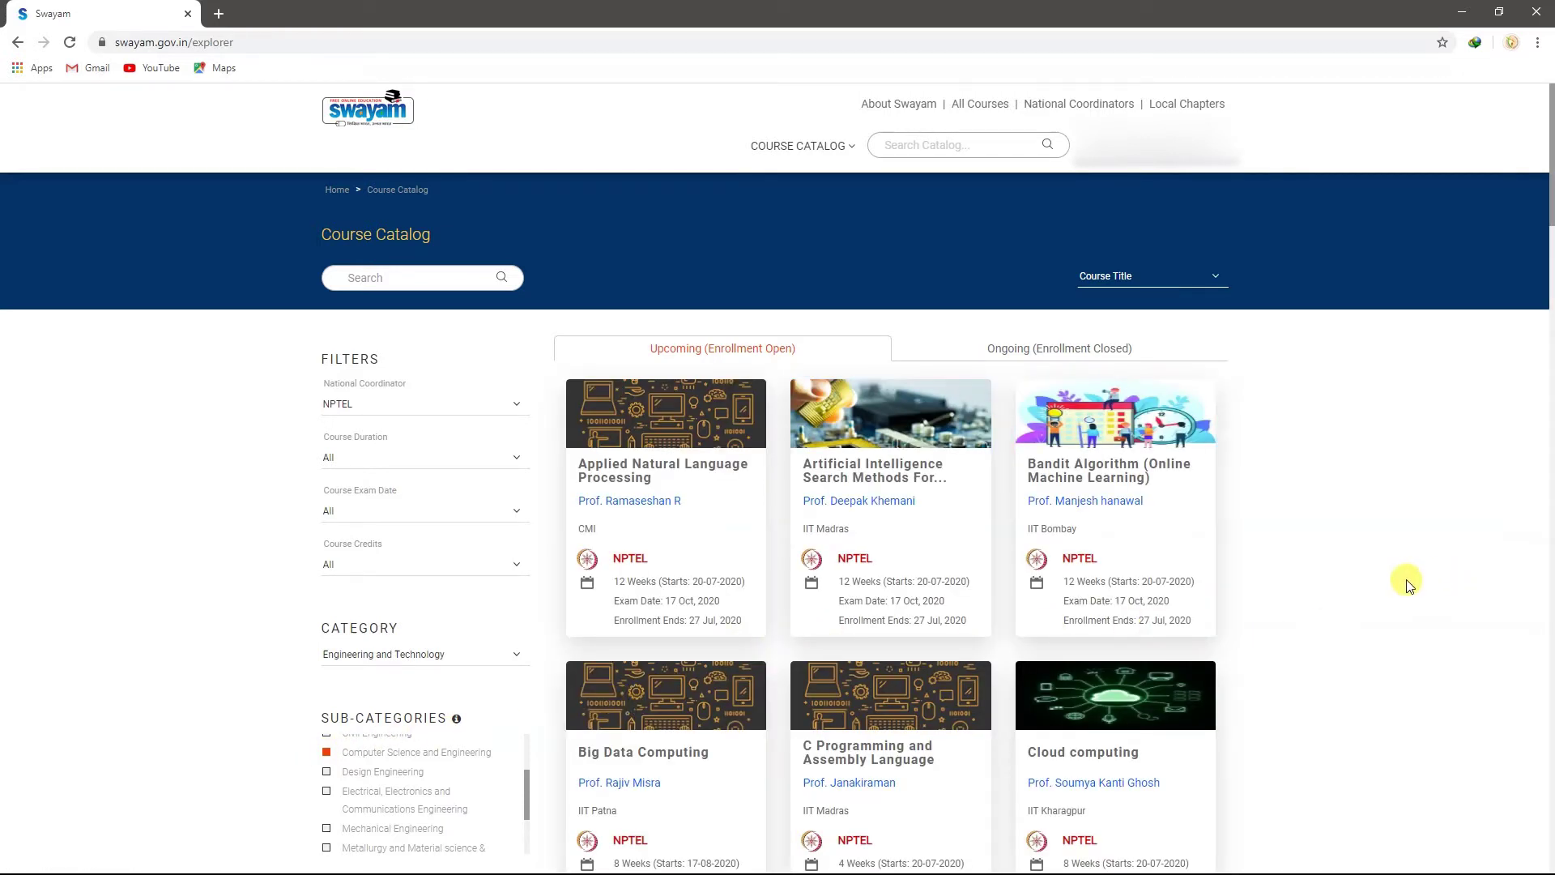
scroll(1408, 583, "down", 4)
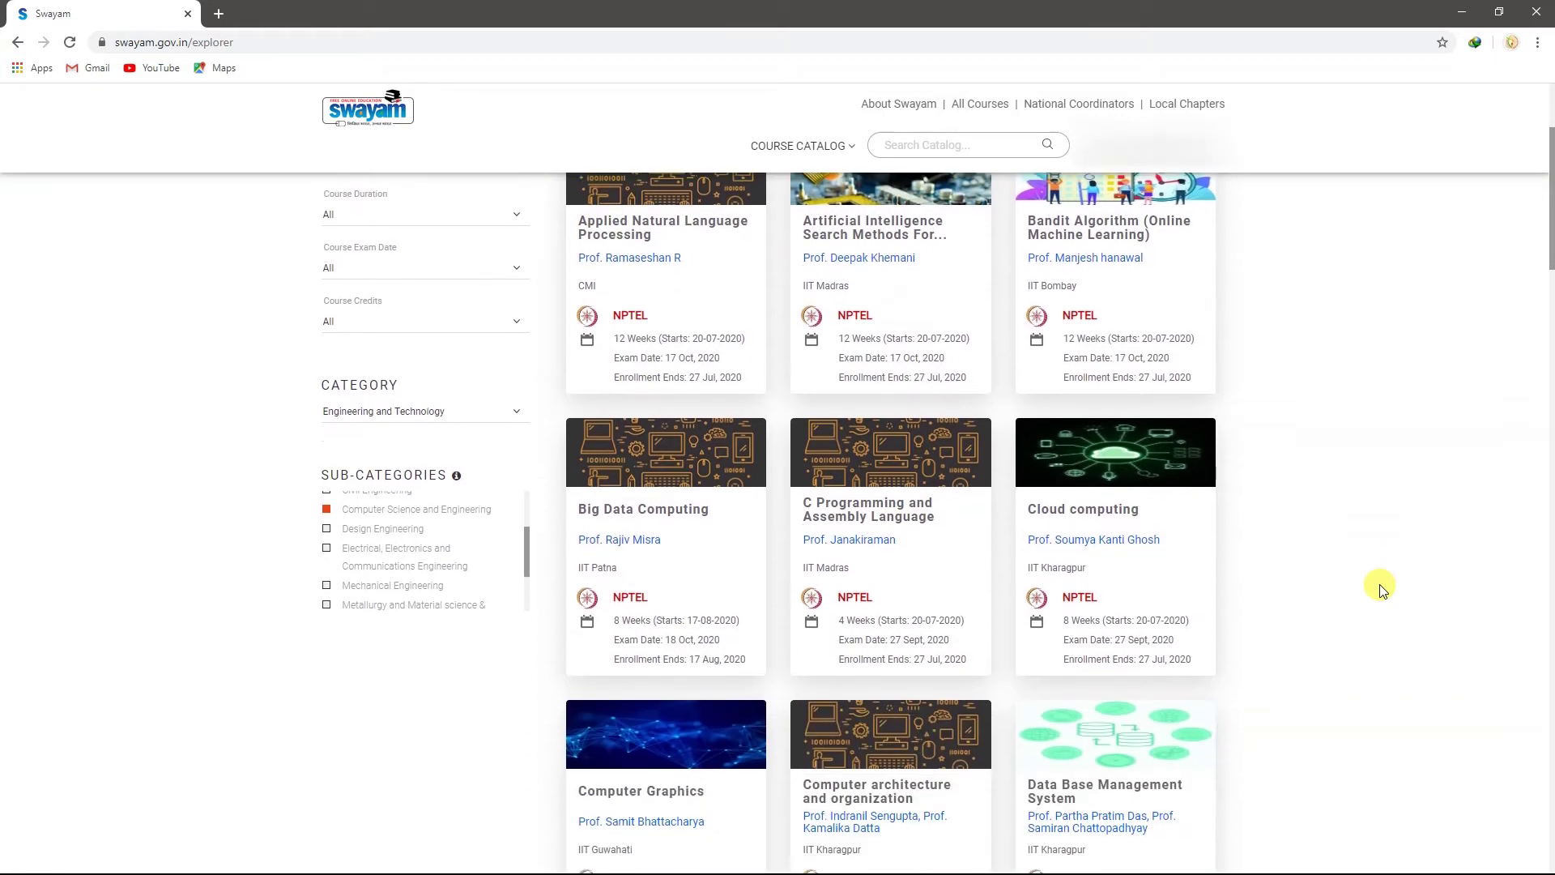
left_click(1115, 711)
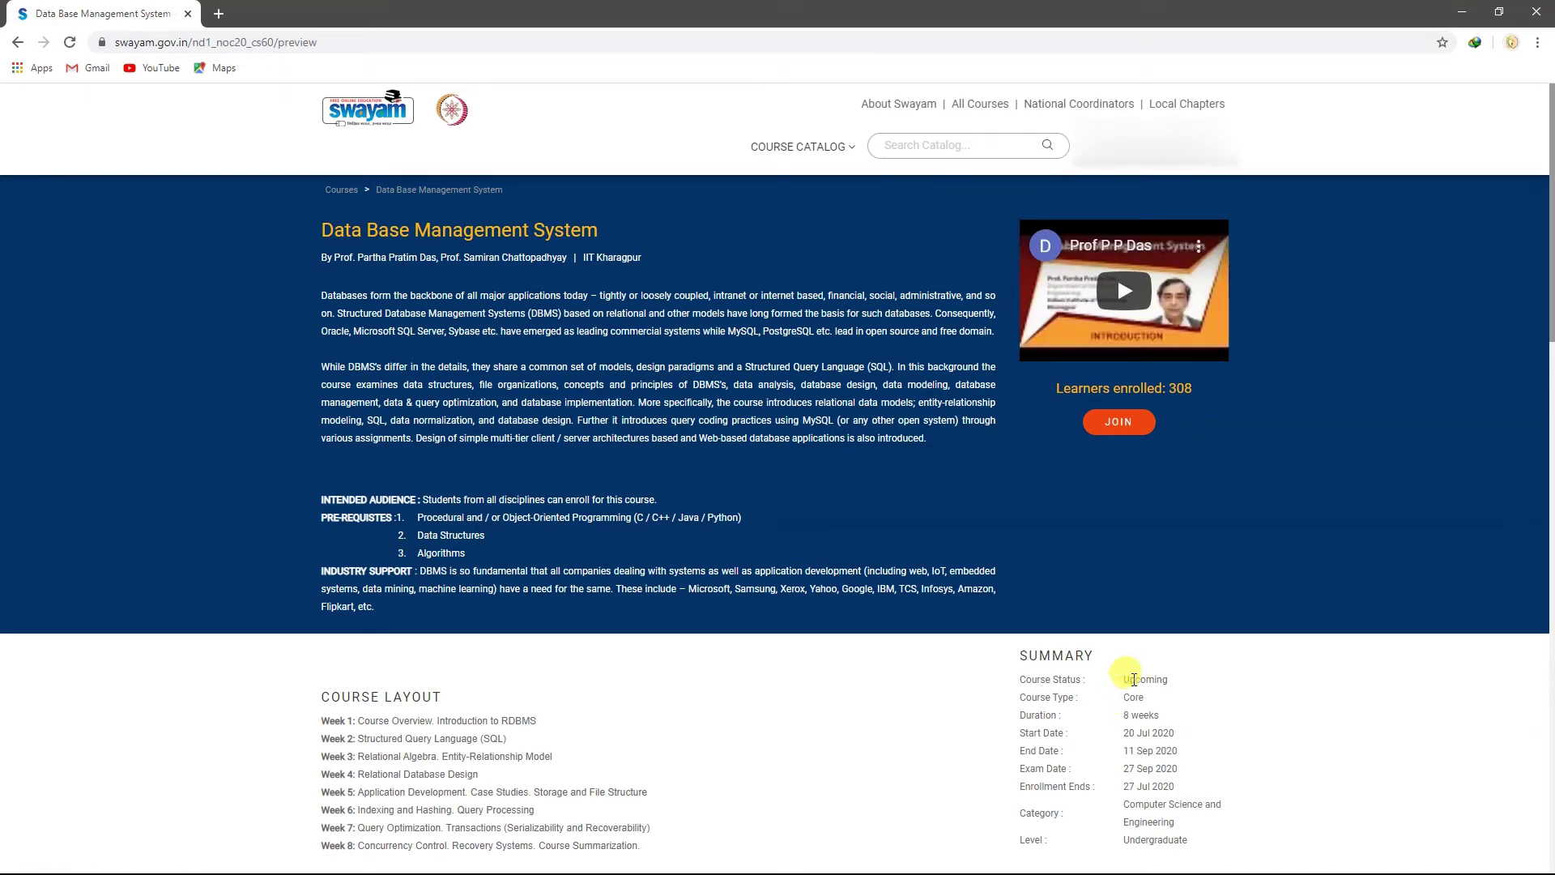
scroll(1304, 648, "down", 1)
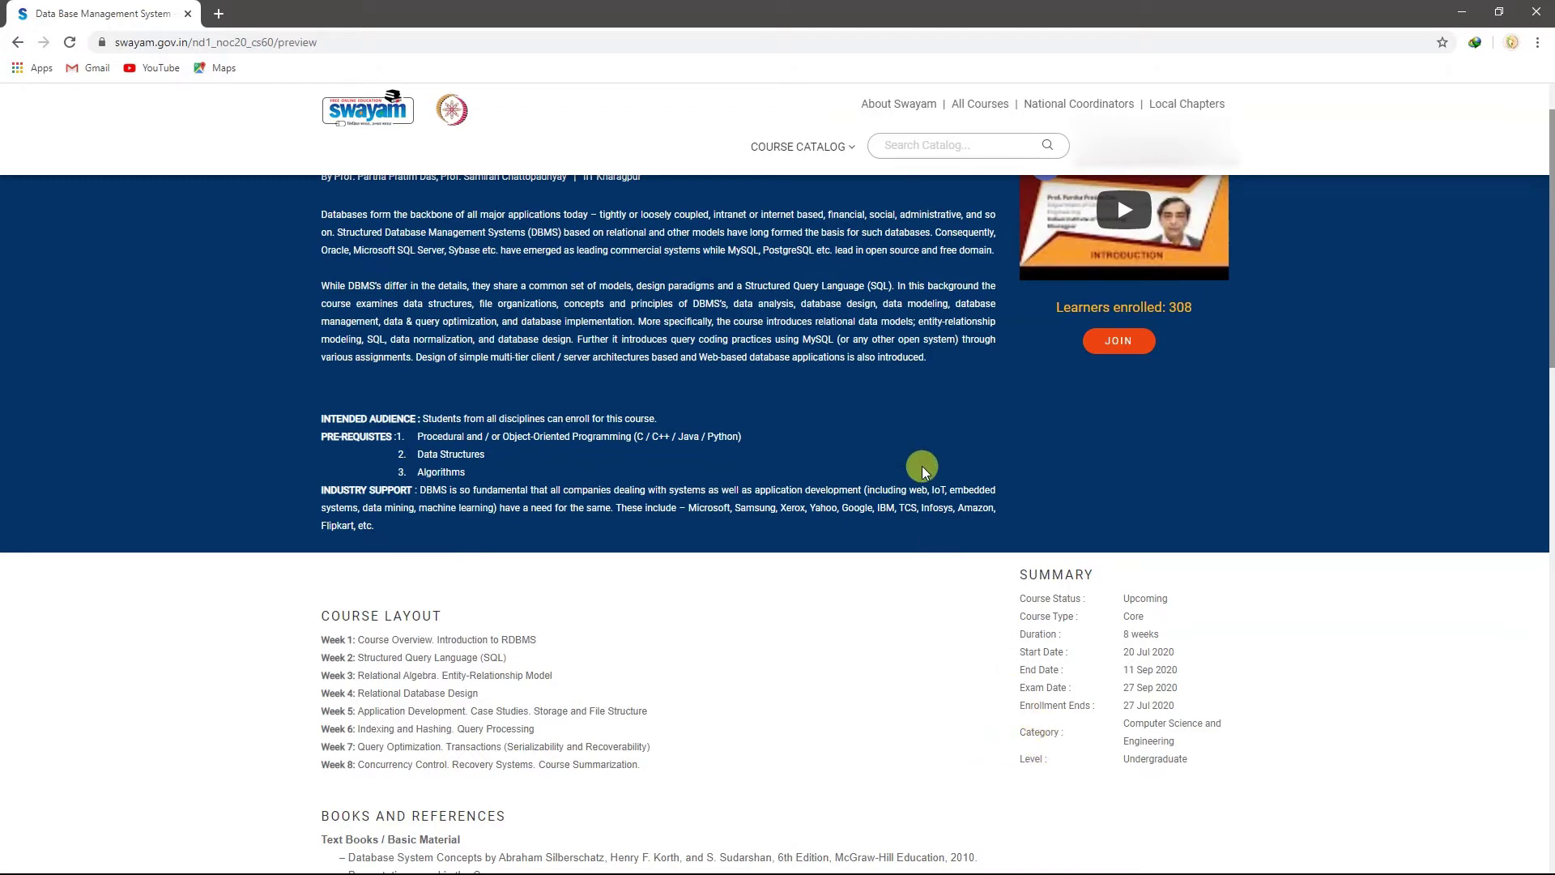
scroll(930, 468, "up", 1)
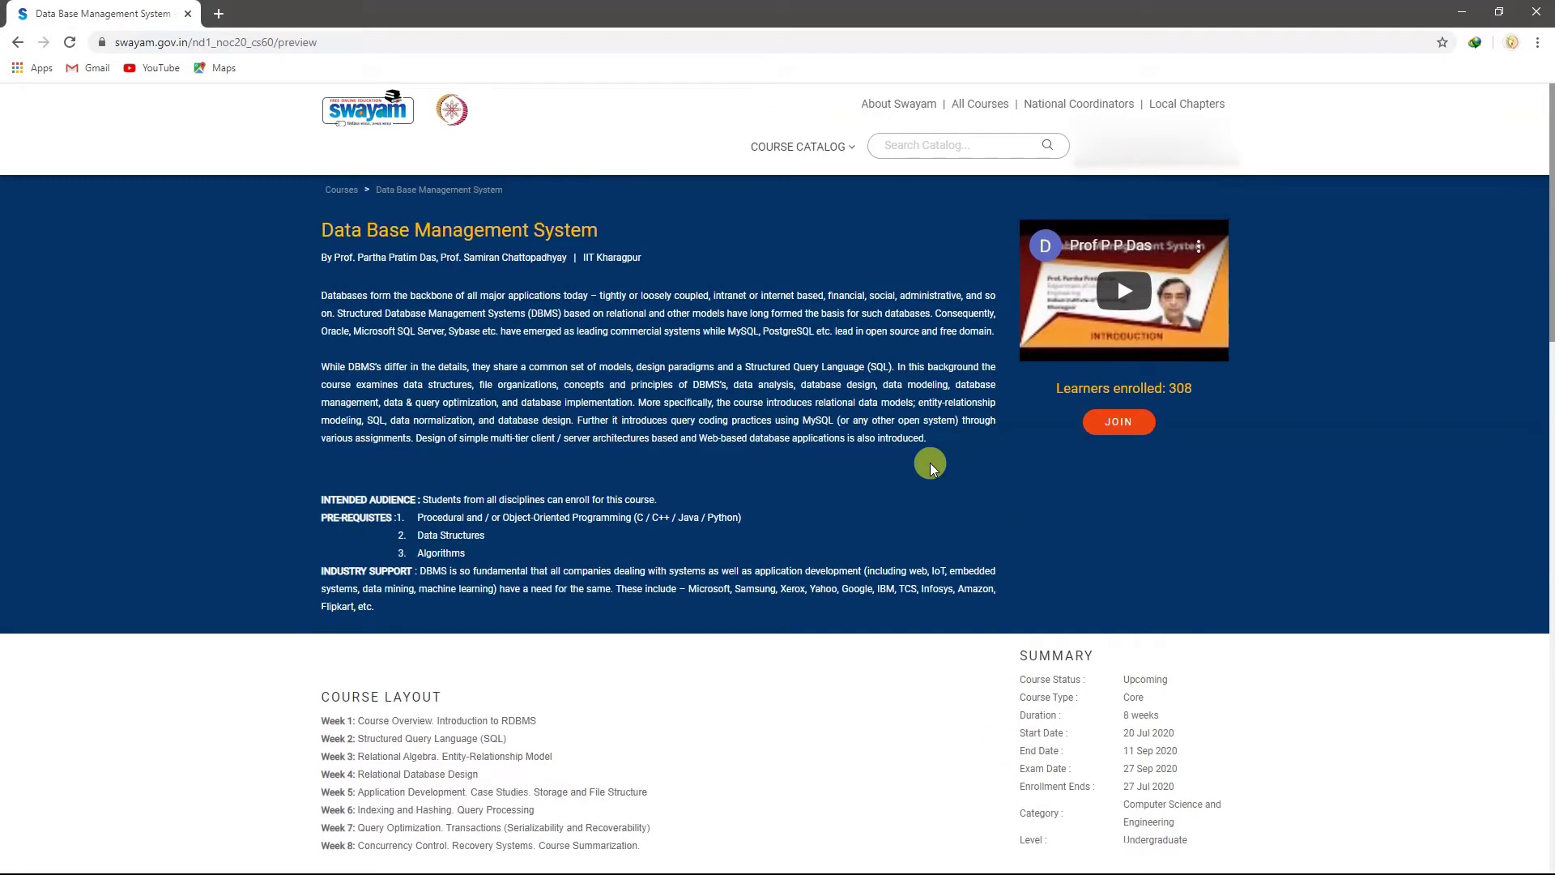
left_click(1116, 425)
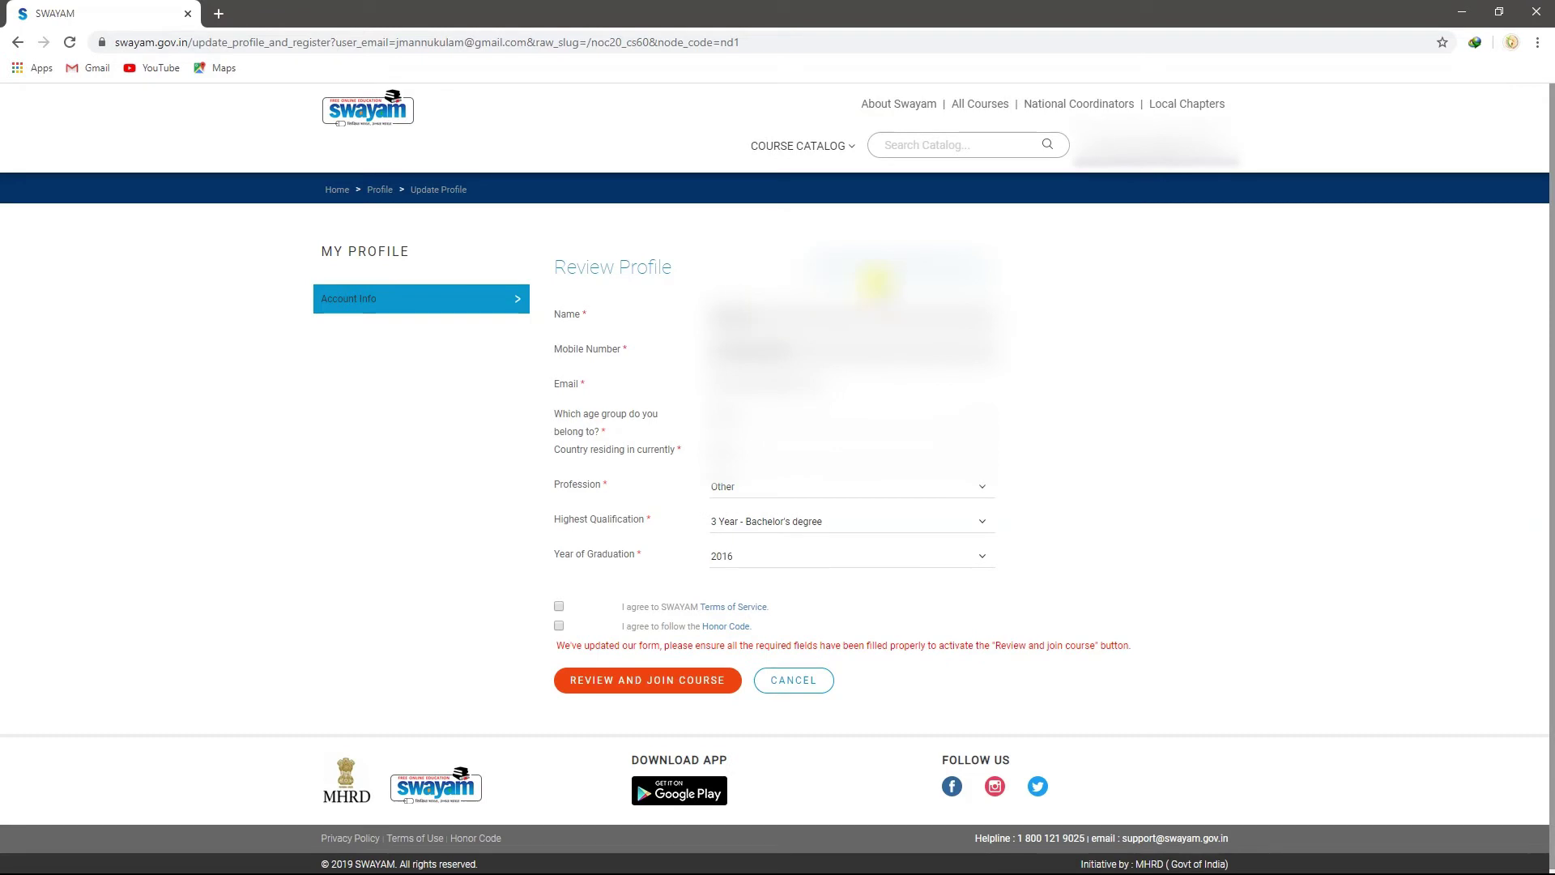
Edit the profile and change Profession from Other to Student.
left_click(888, 268)
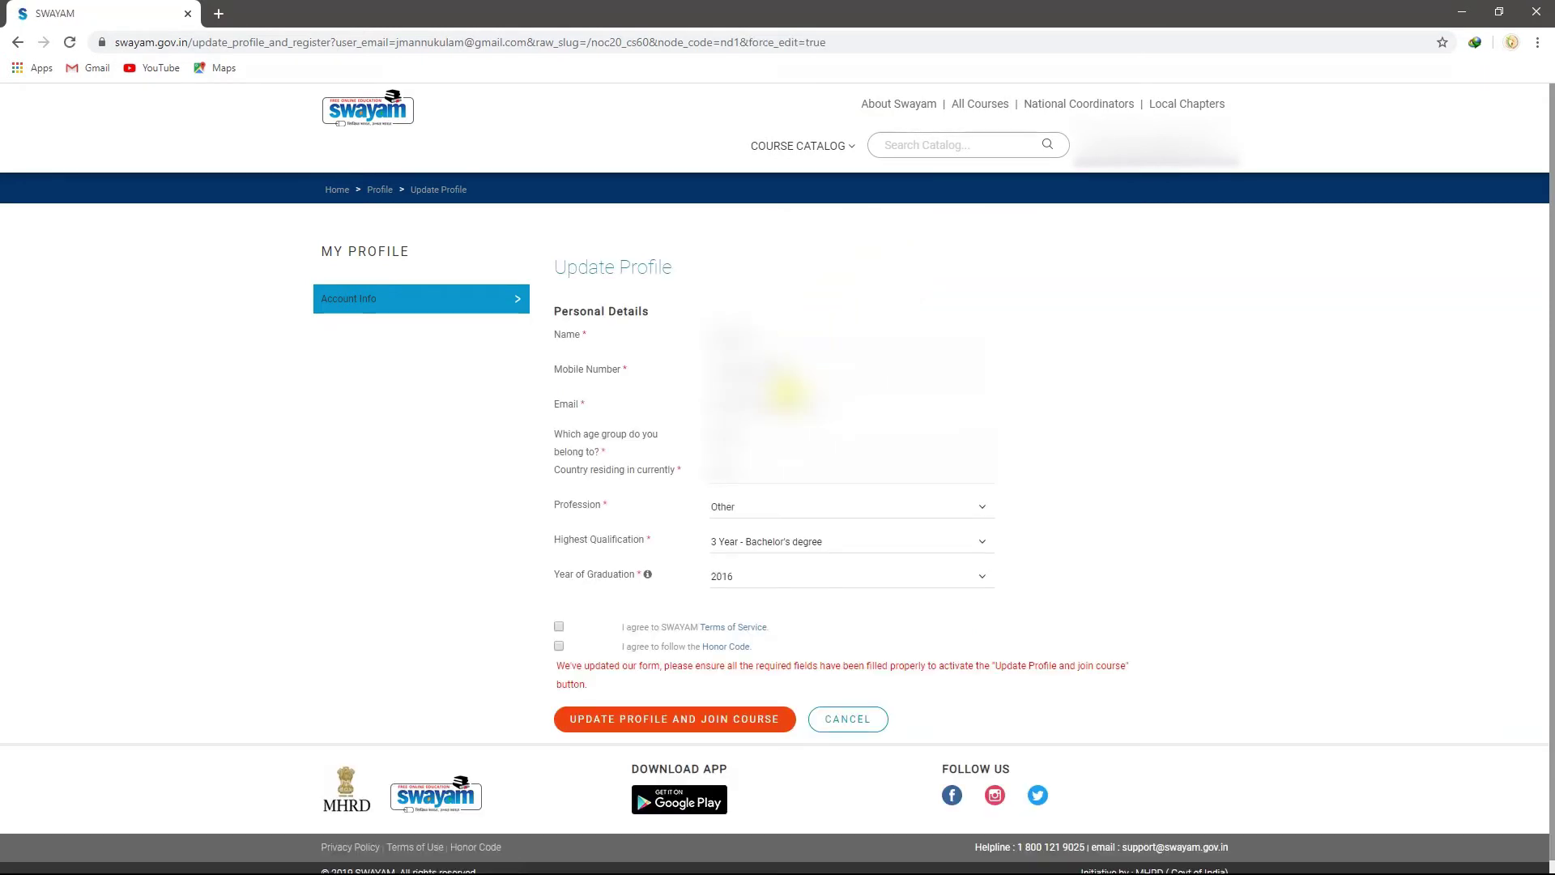
left_click(759, 513)
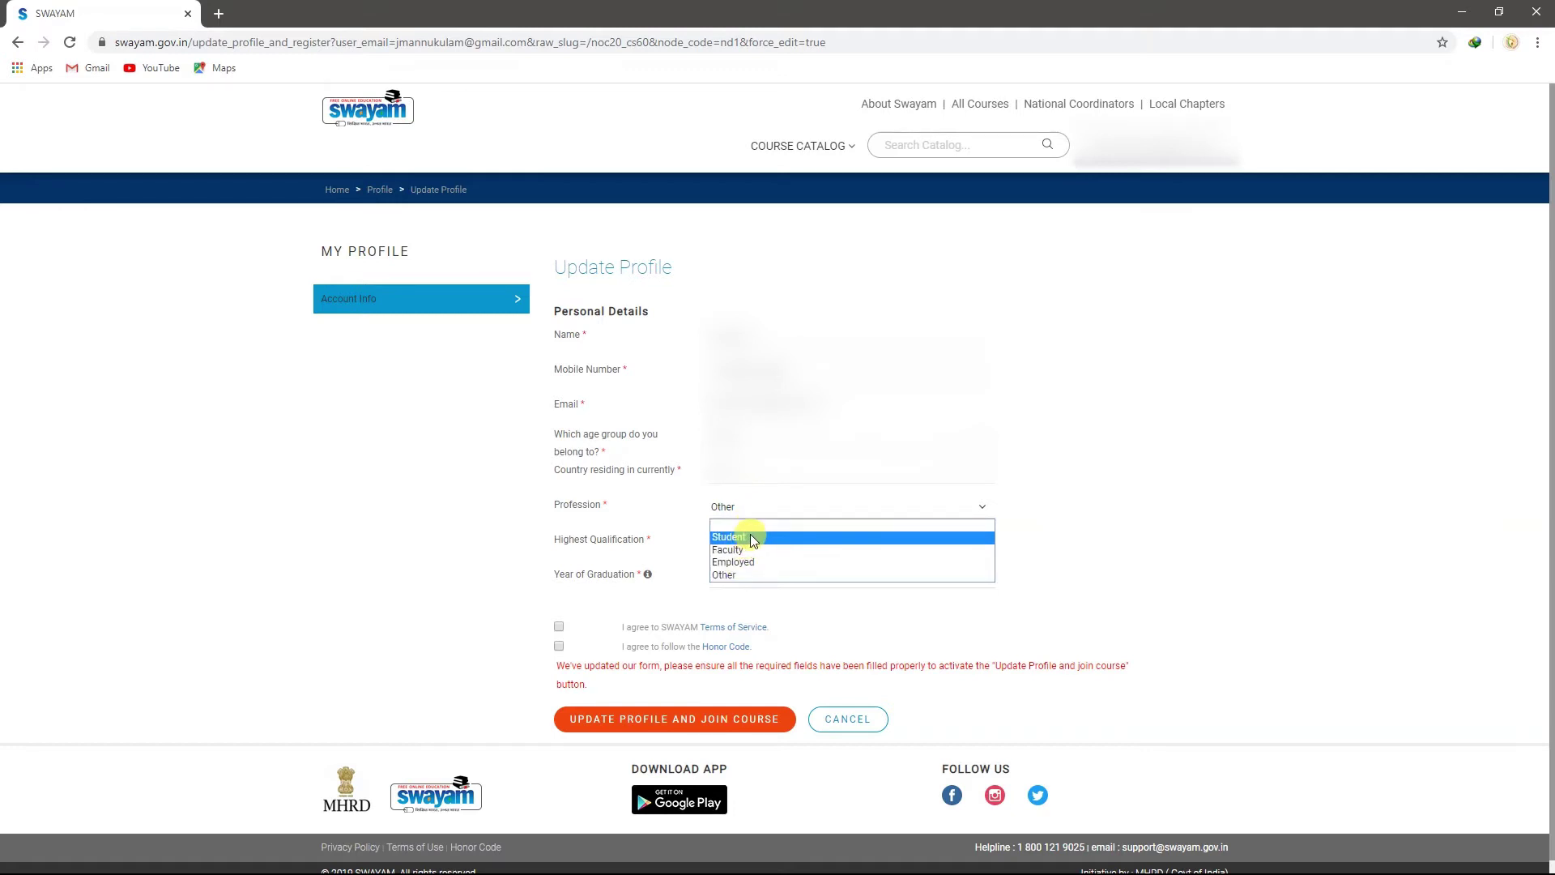
left_click(1112, 502)
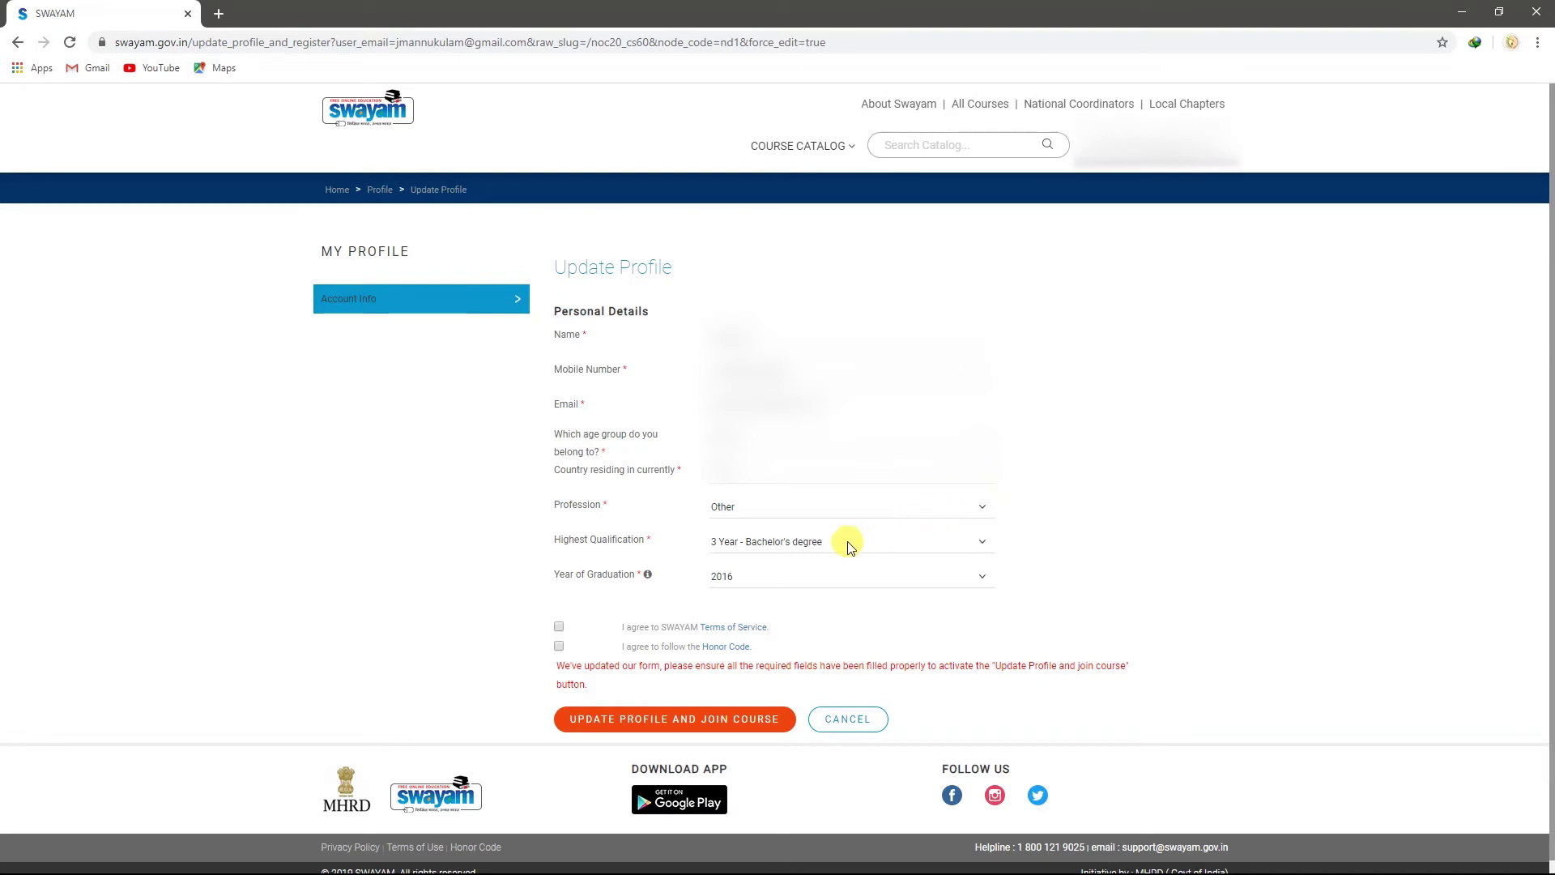
left_click(739, 507)
left_click(737, 531)
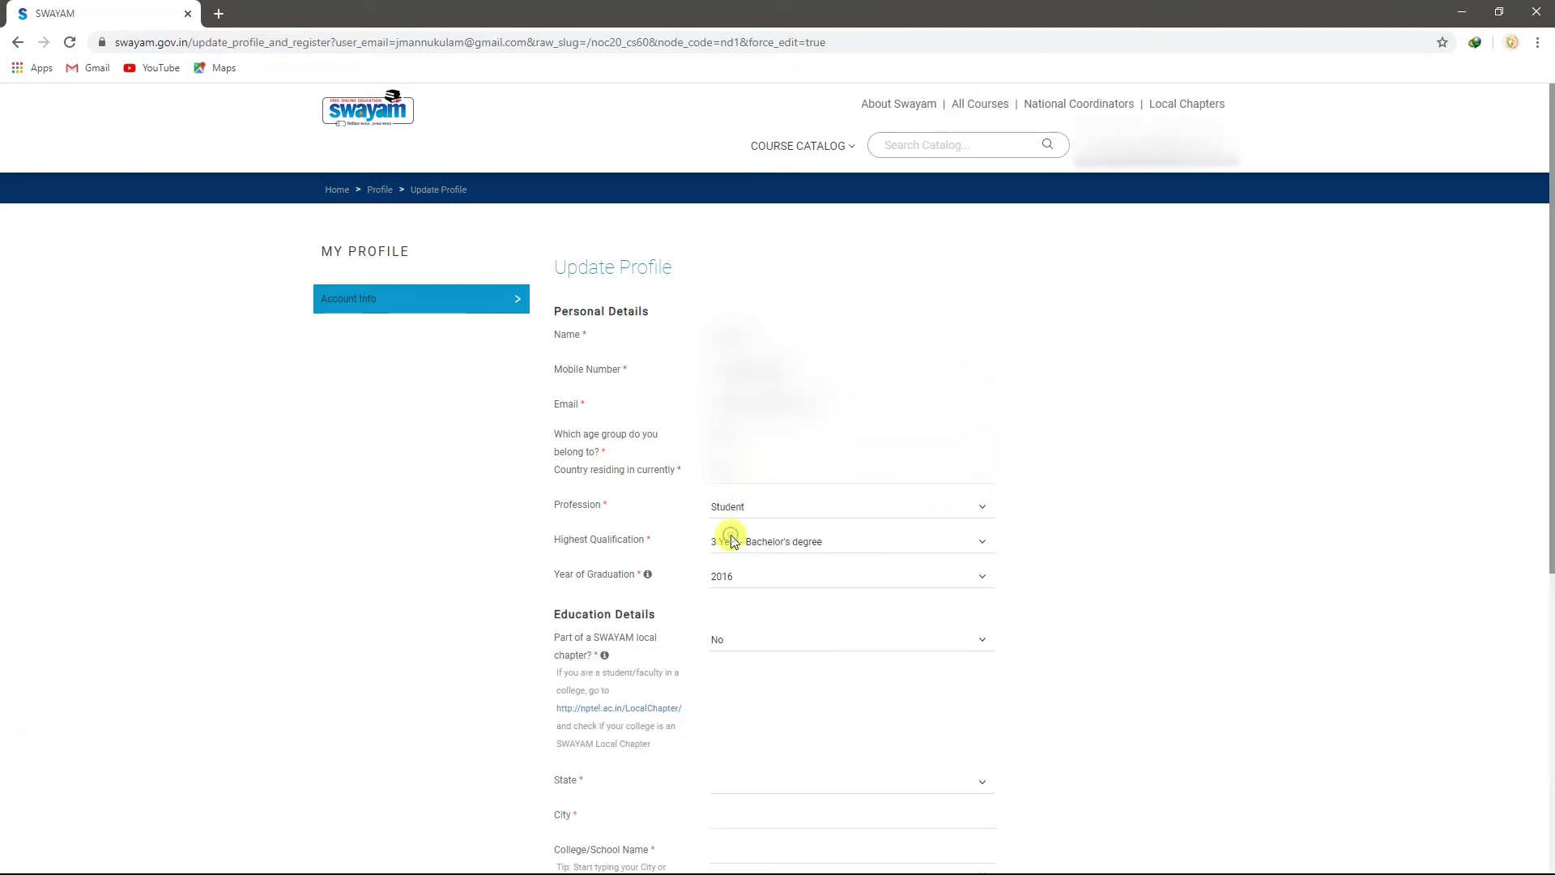
left_click(733, 640)
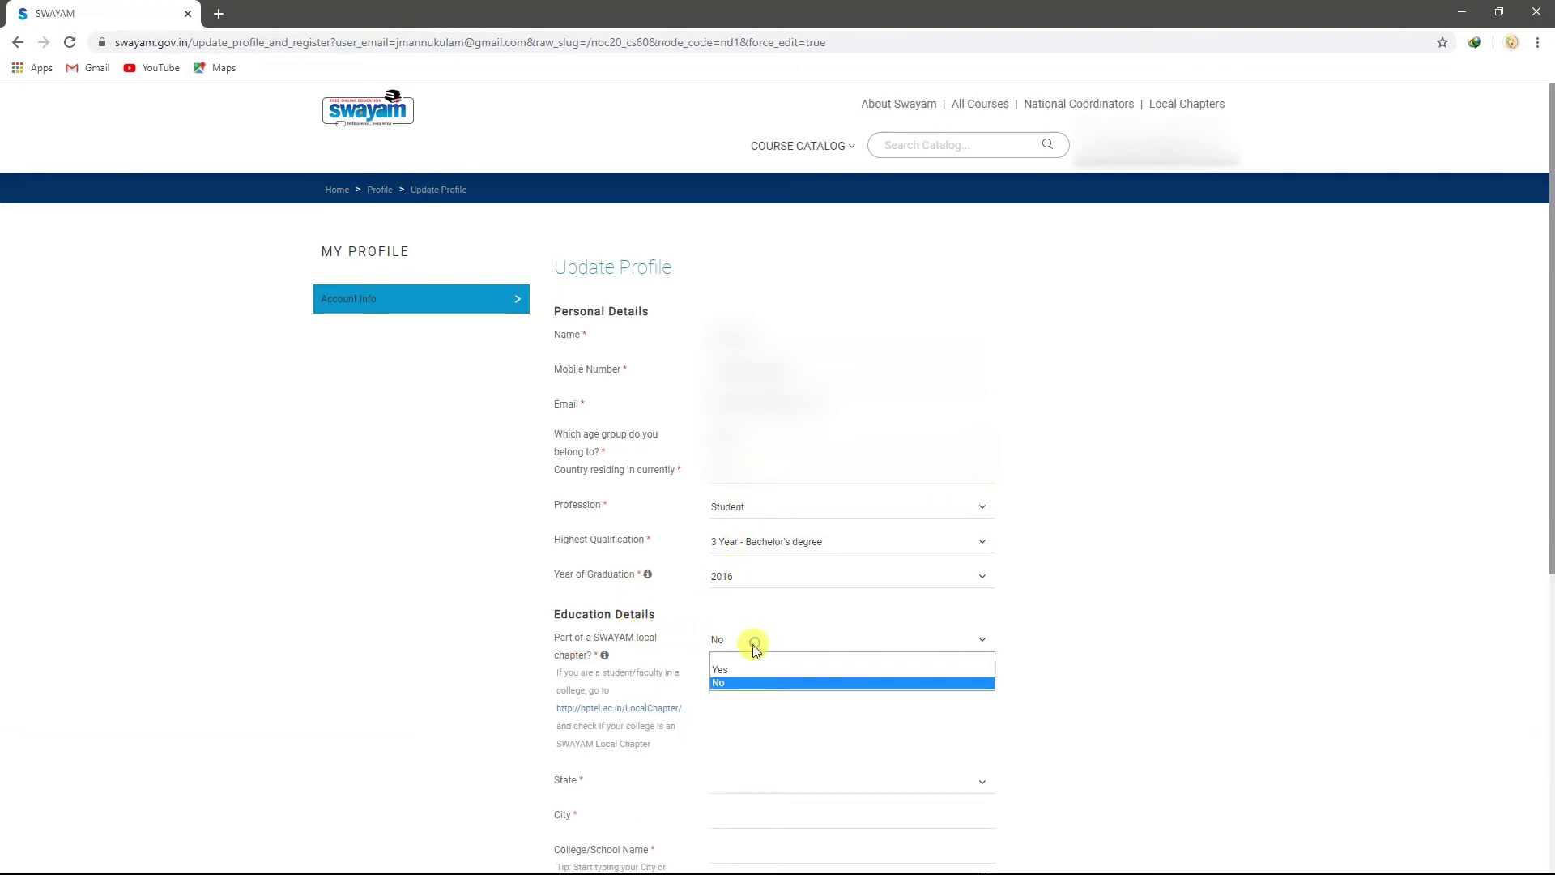
Answer Yes for local chapter, choose State Kerala and college MAR SLEEVA COLLEGE, IDUKKI, KERALA.
left_click(736, 670)
scroll(1135, 559, "down", 3)
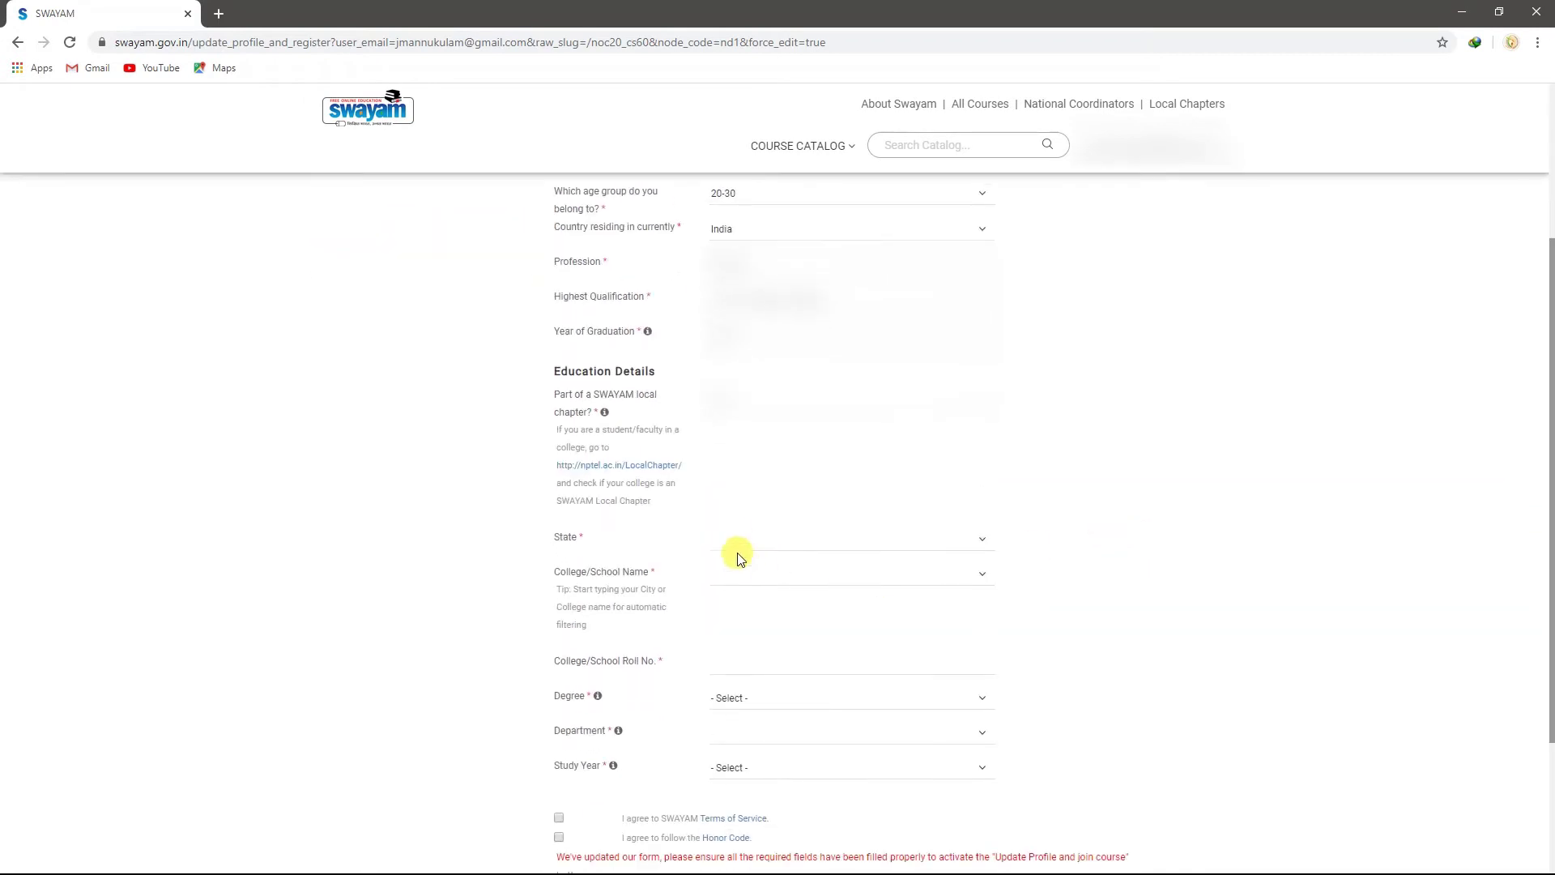
left_click(737, 538)
left_click(725, 781)
left_click(750, 573)
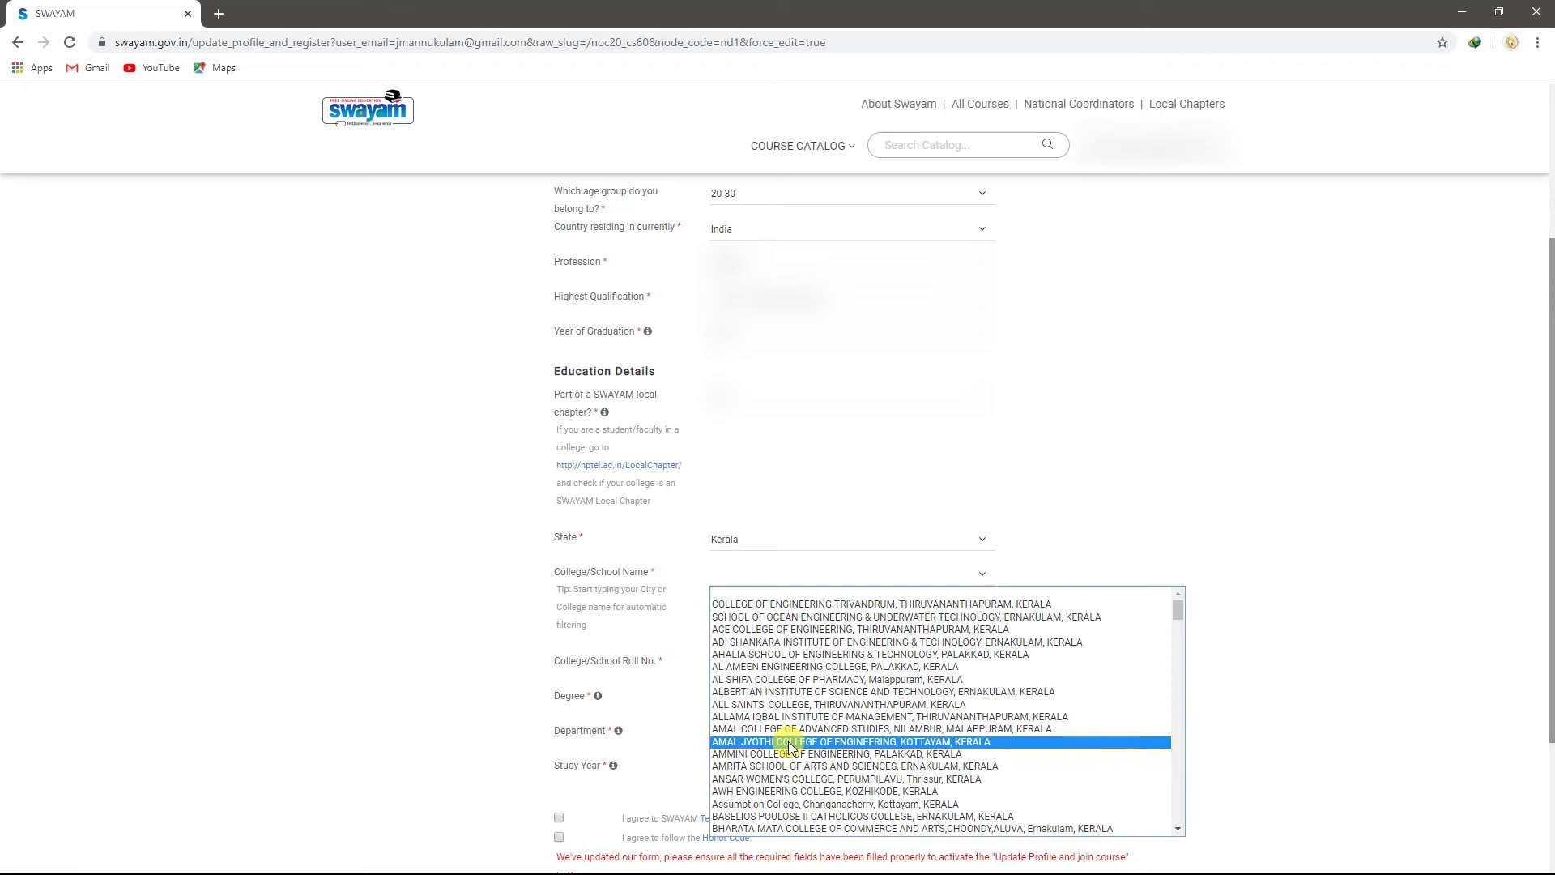
scroll(782, 719, "down", 10)
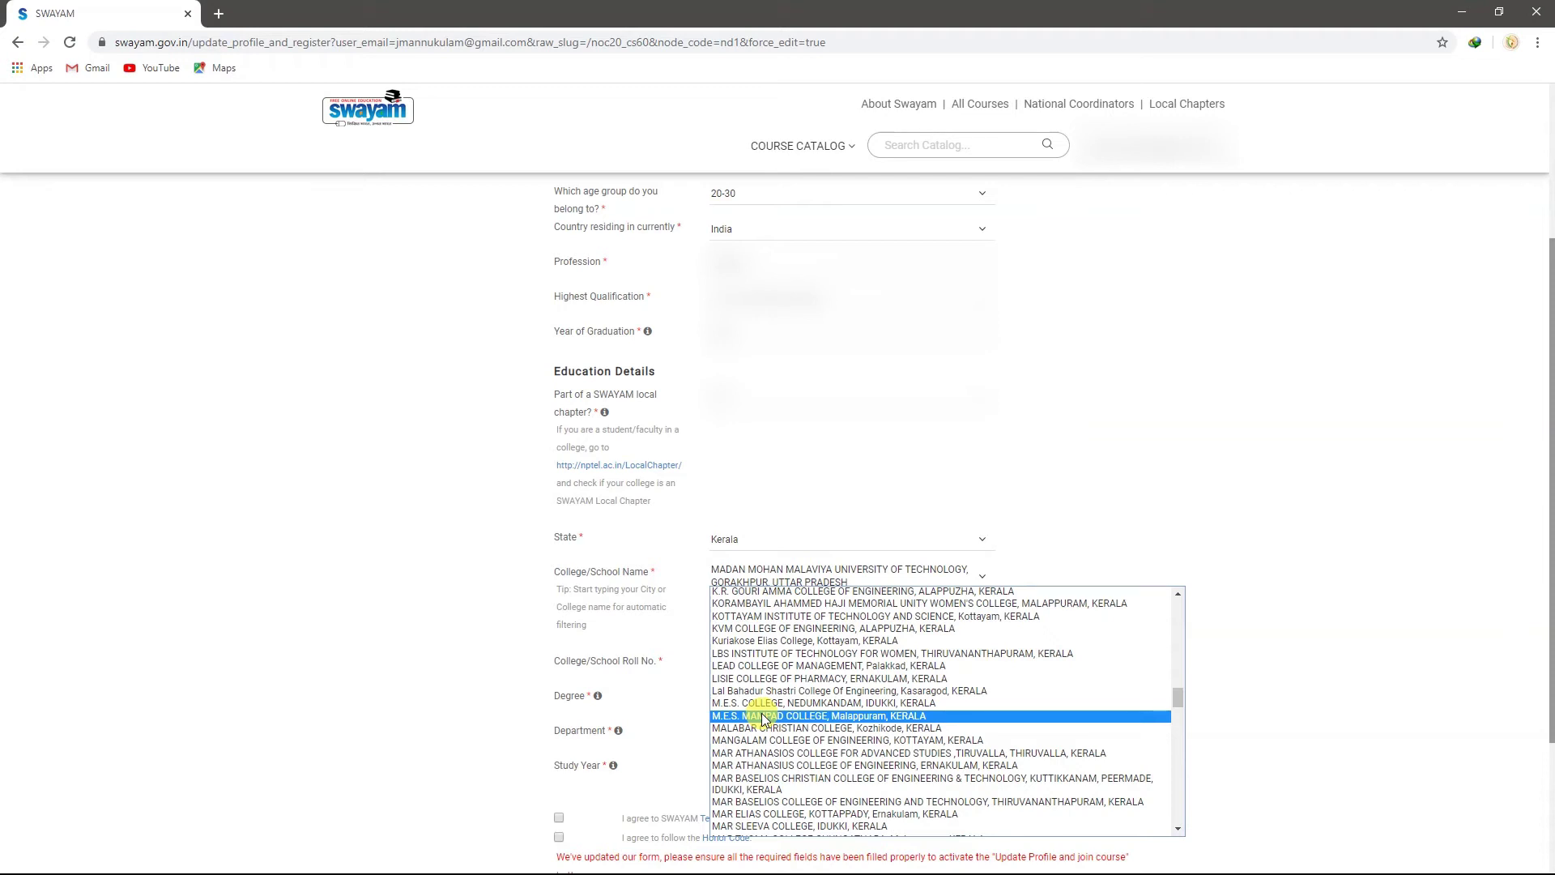
left_click(761, 825)
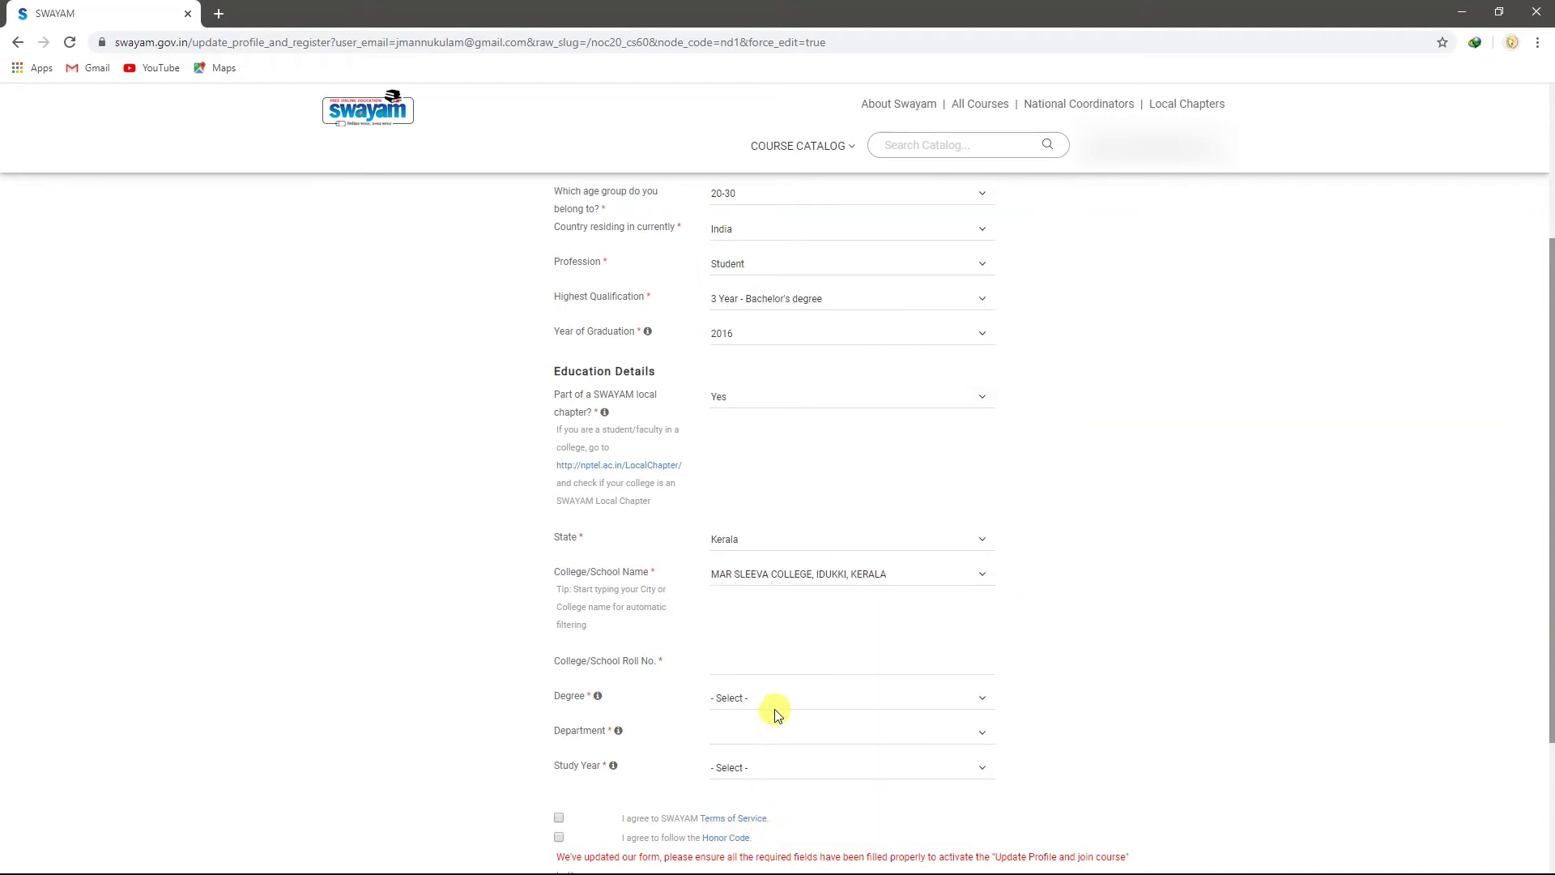
scroll(1007, 597, "down", 2)
left_click(752, 498)
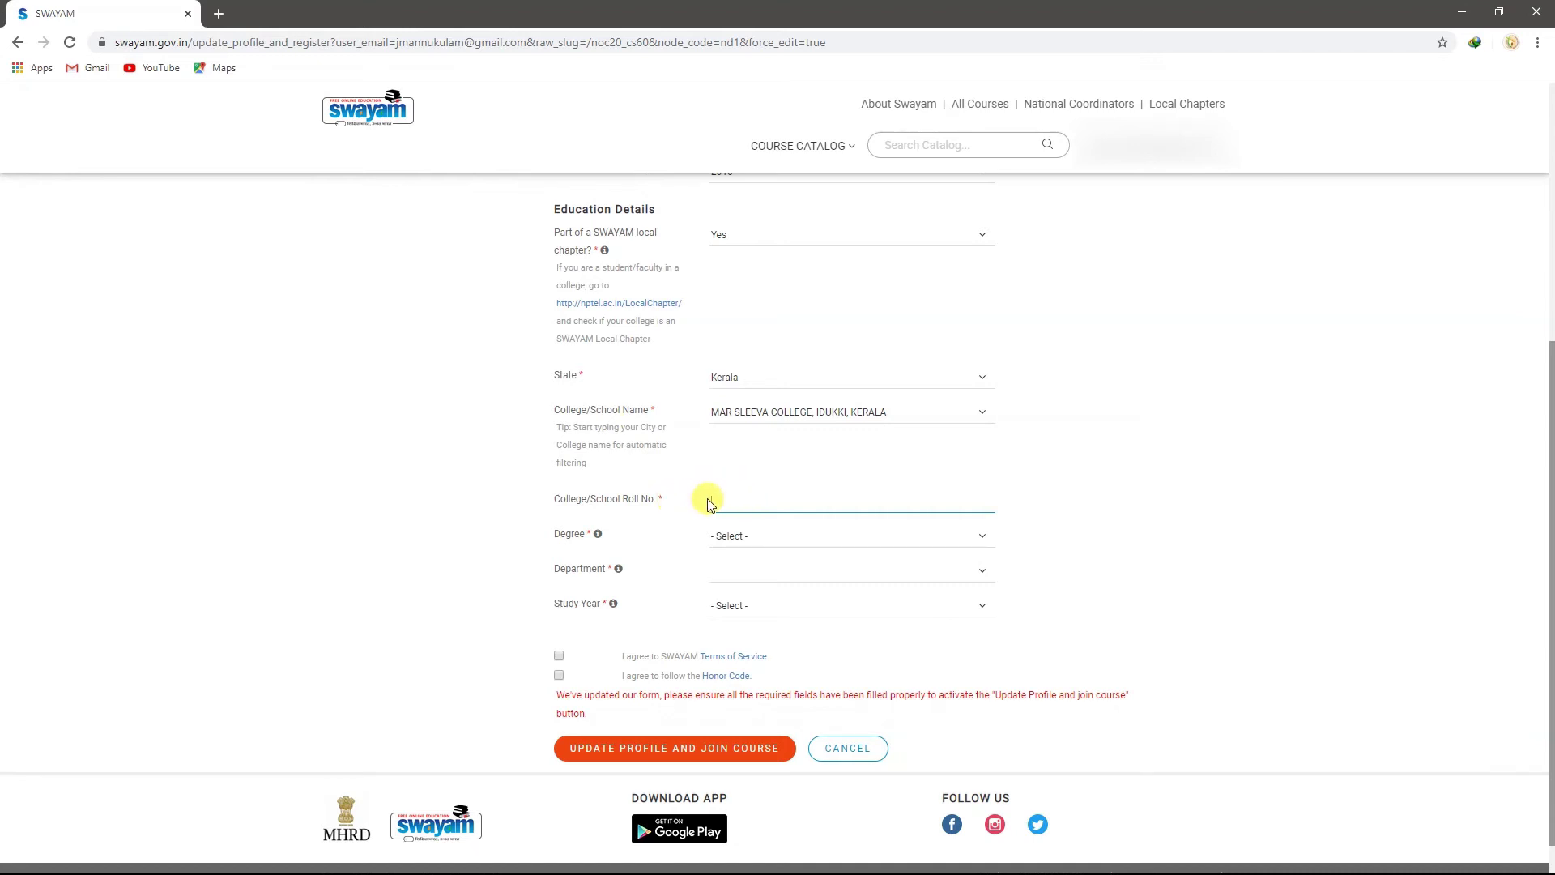
Choose Degree Arts and Humanities, Department Economics, Study Year 3rd Year, then submit to join.
left_click(731, 539)
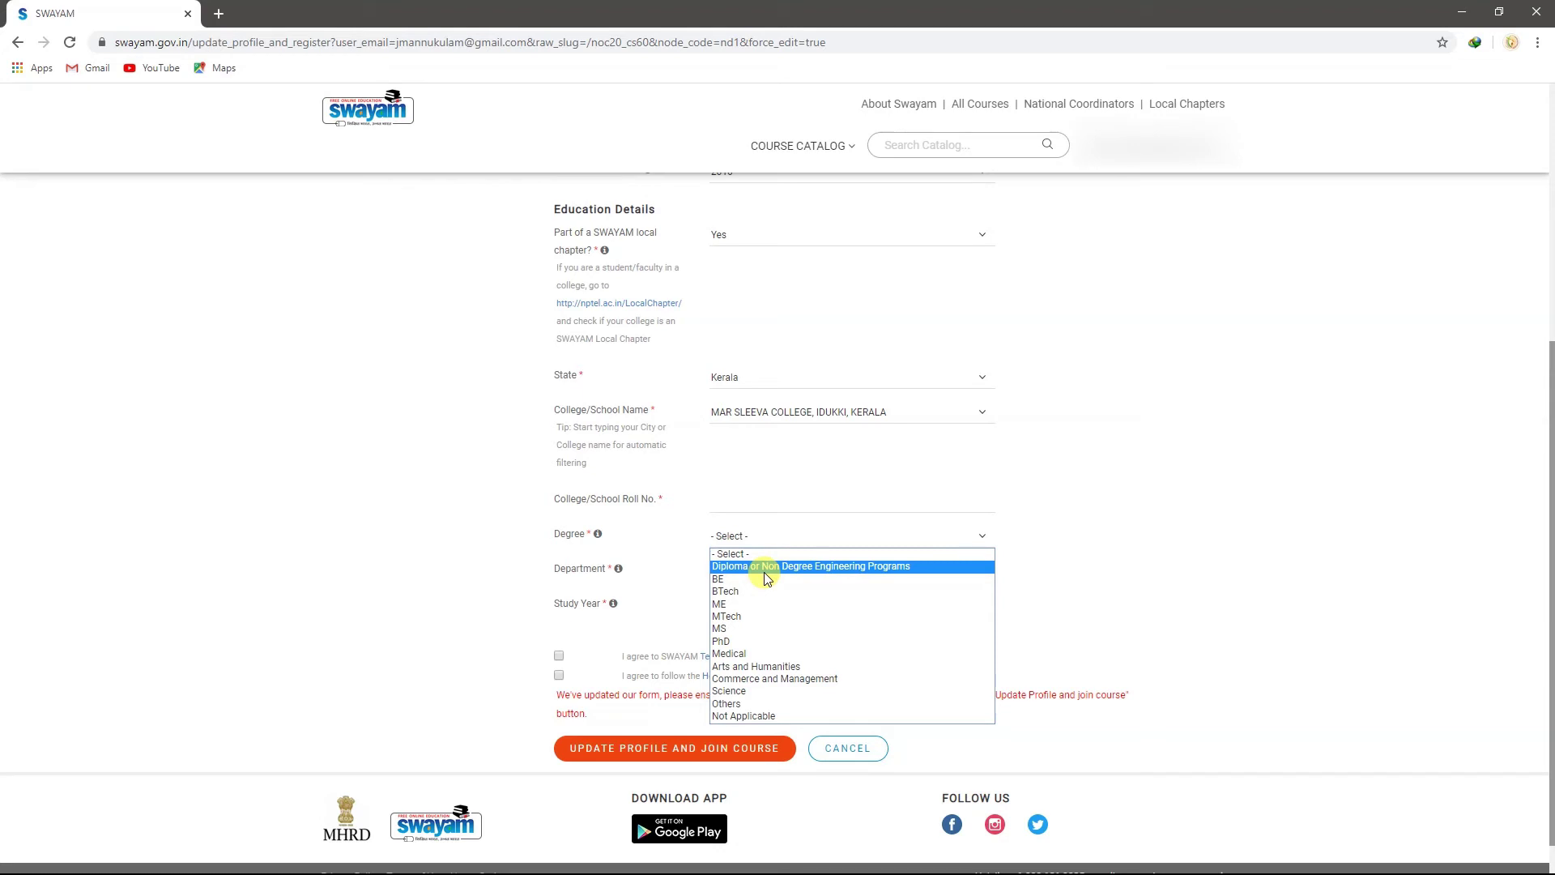
left_click(755, 665)
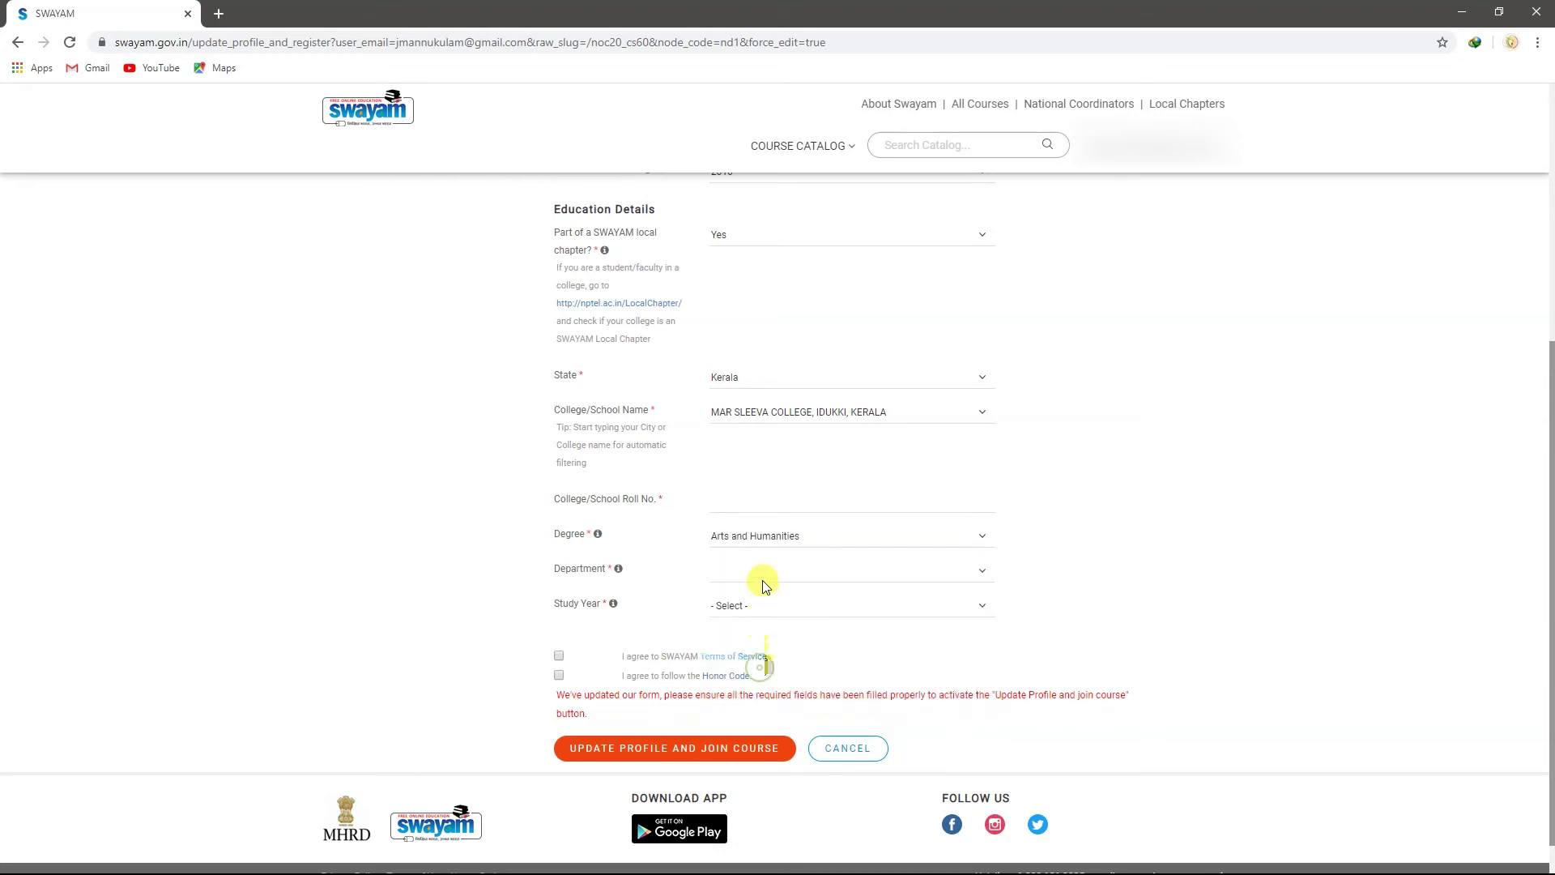
left_click(763, 572)
left_click(746, 613)
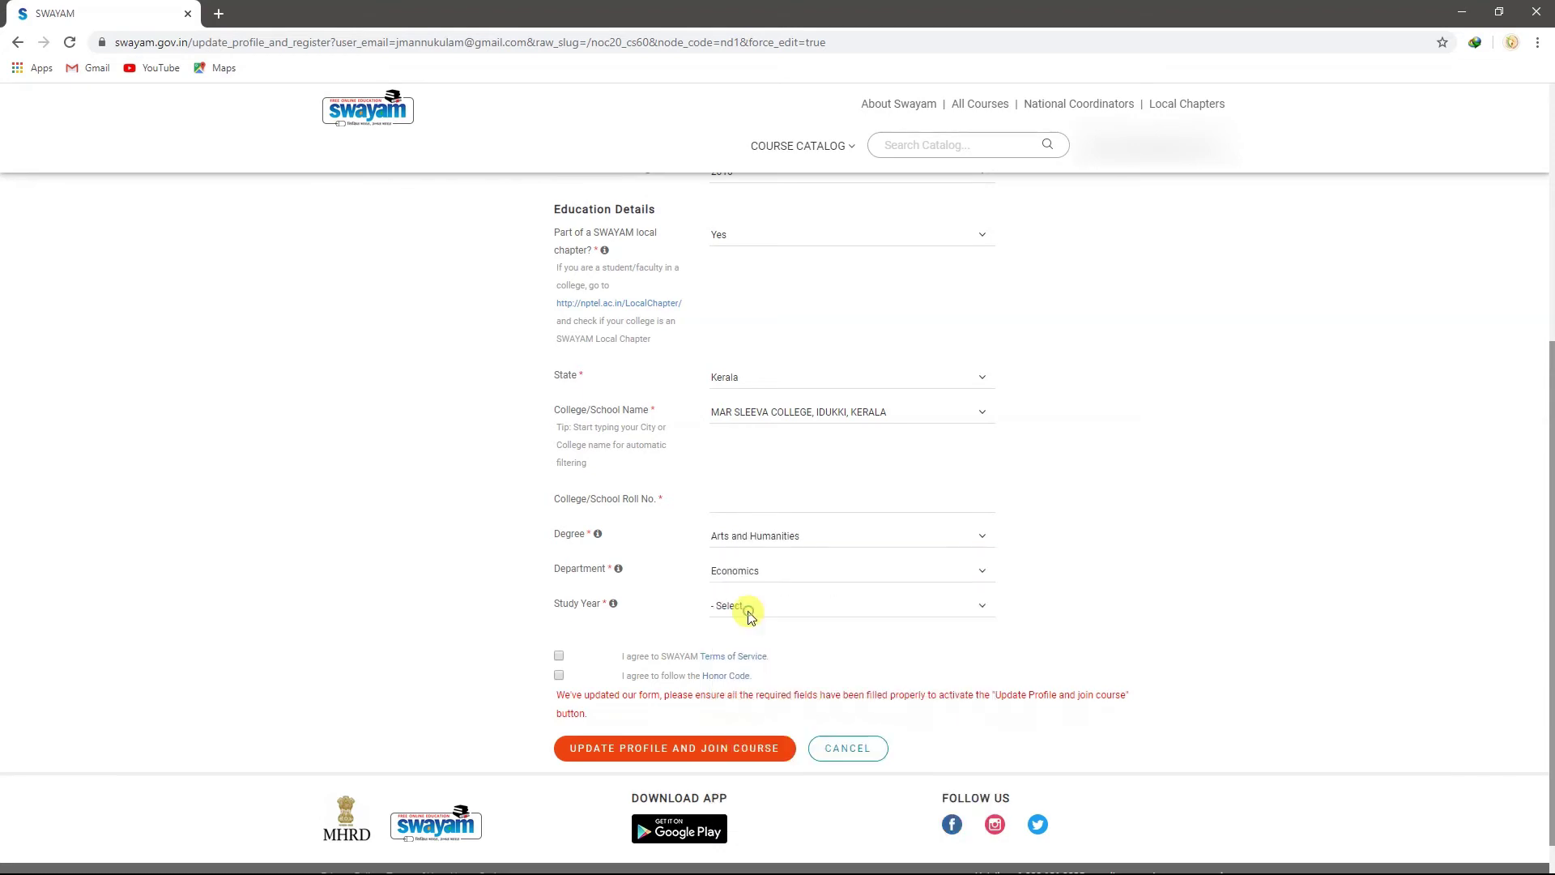
left_click(728, 605)
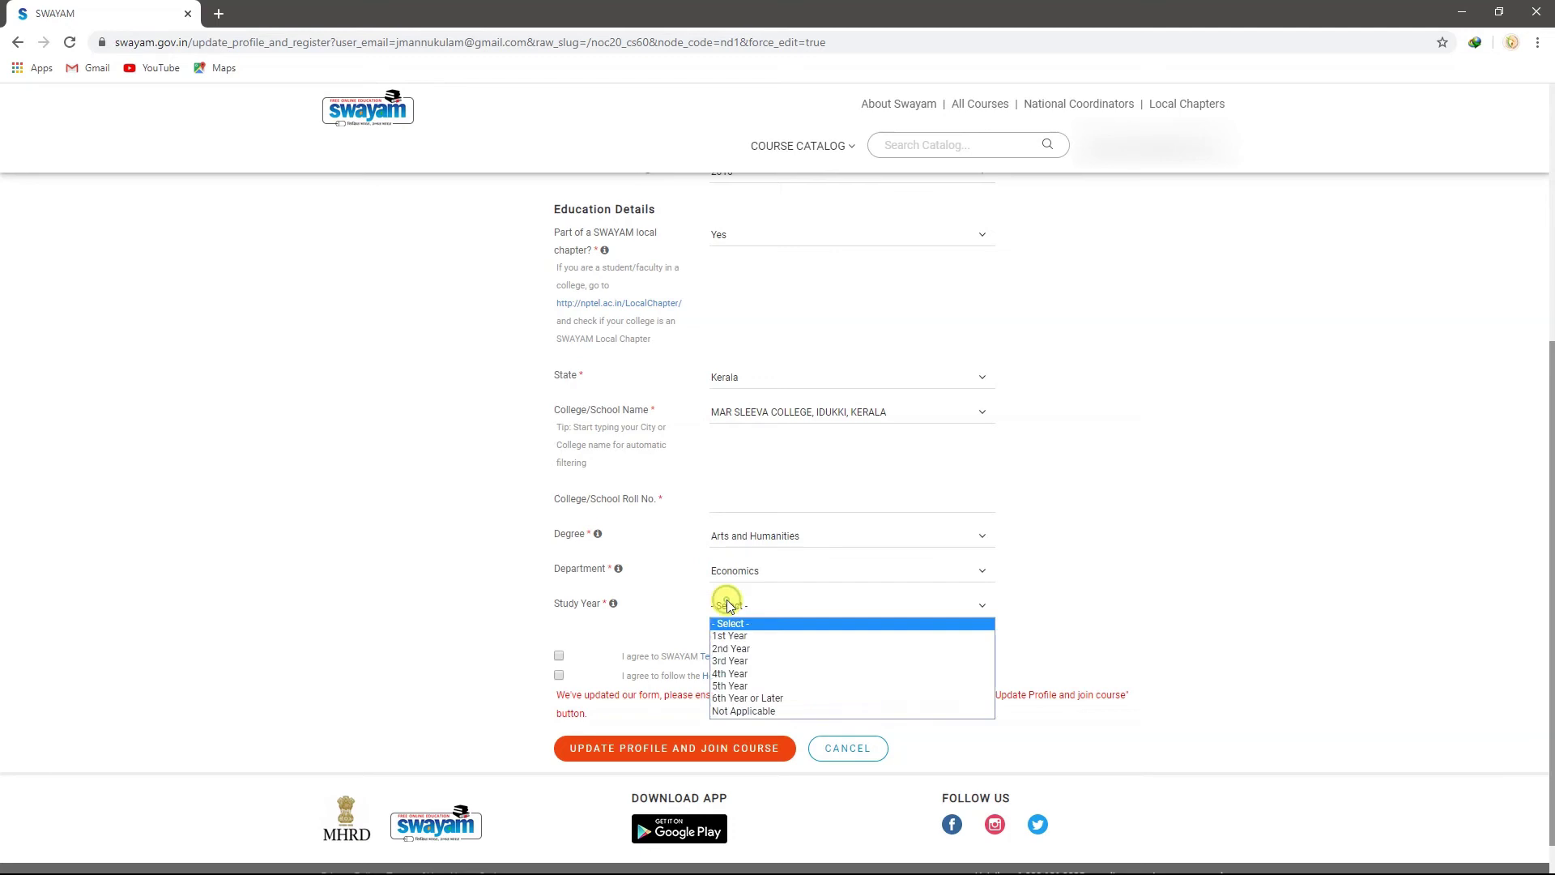
left_click(730, 661)
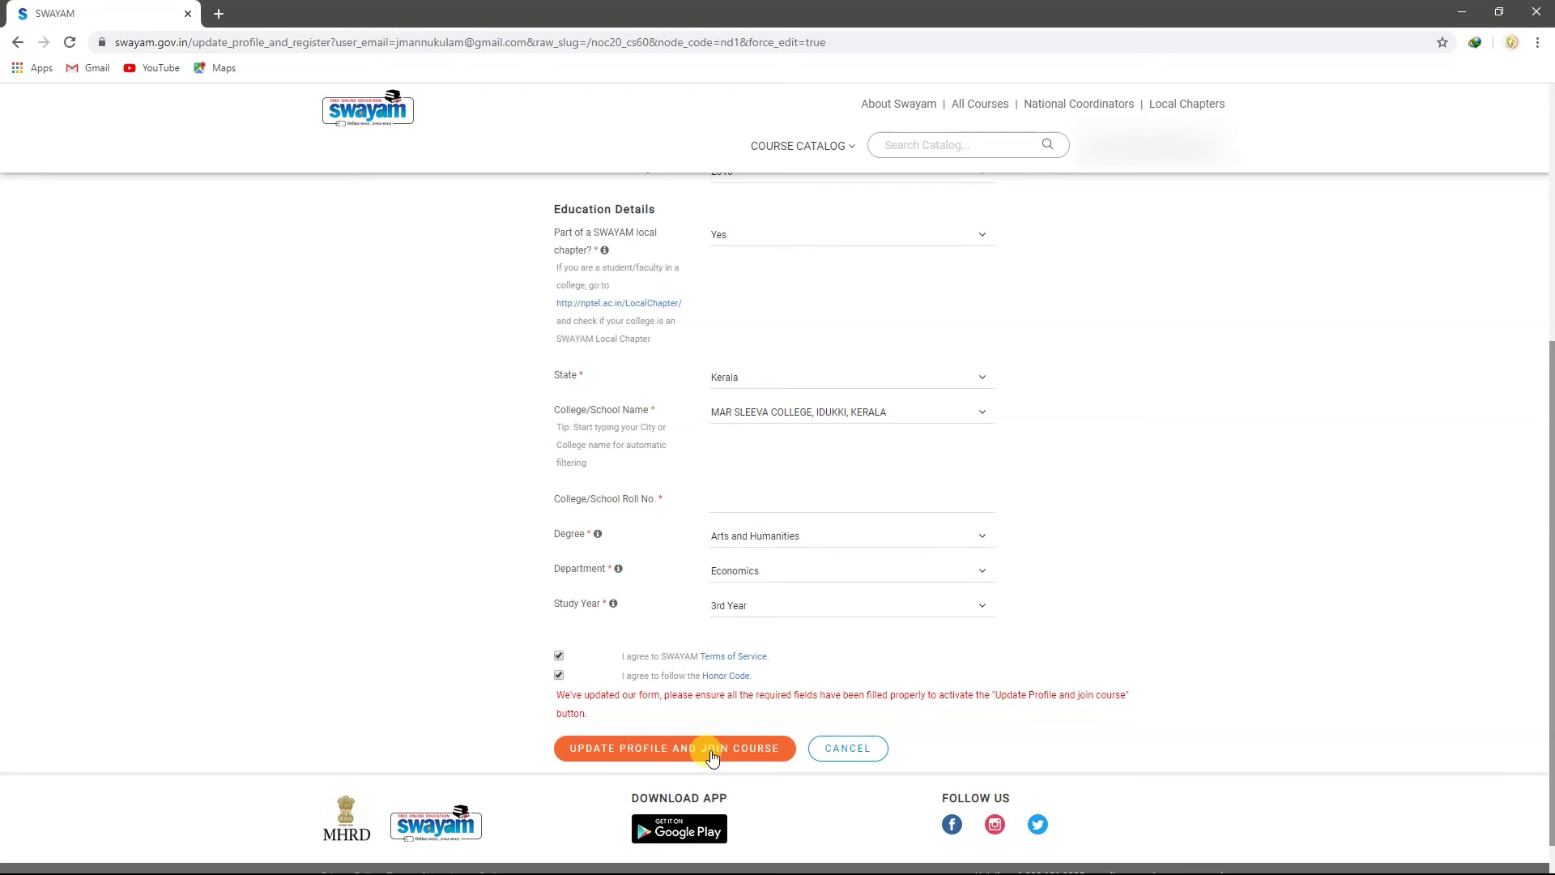
left_click(91, 67)
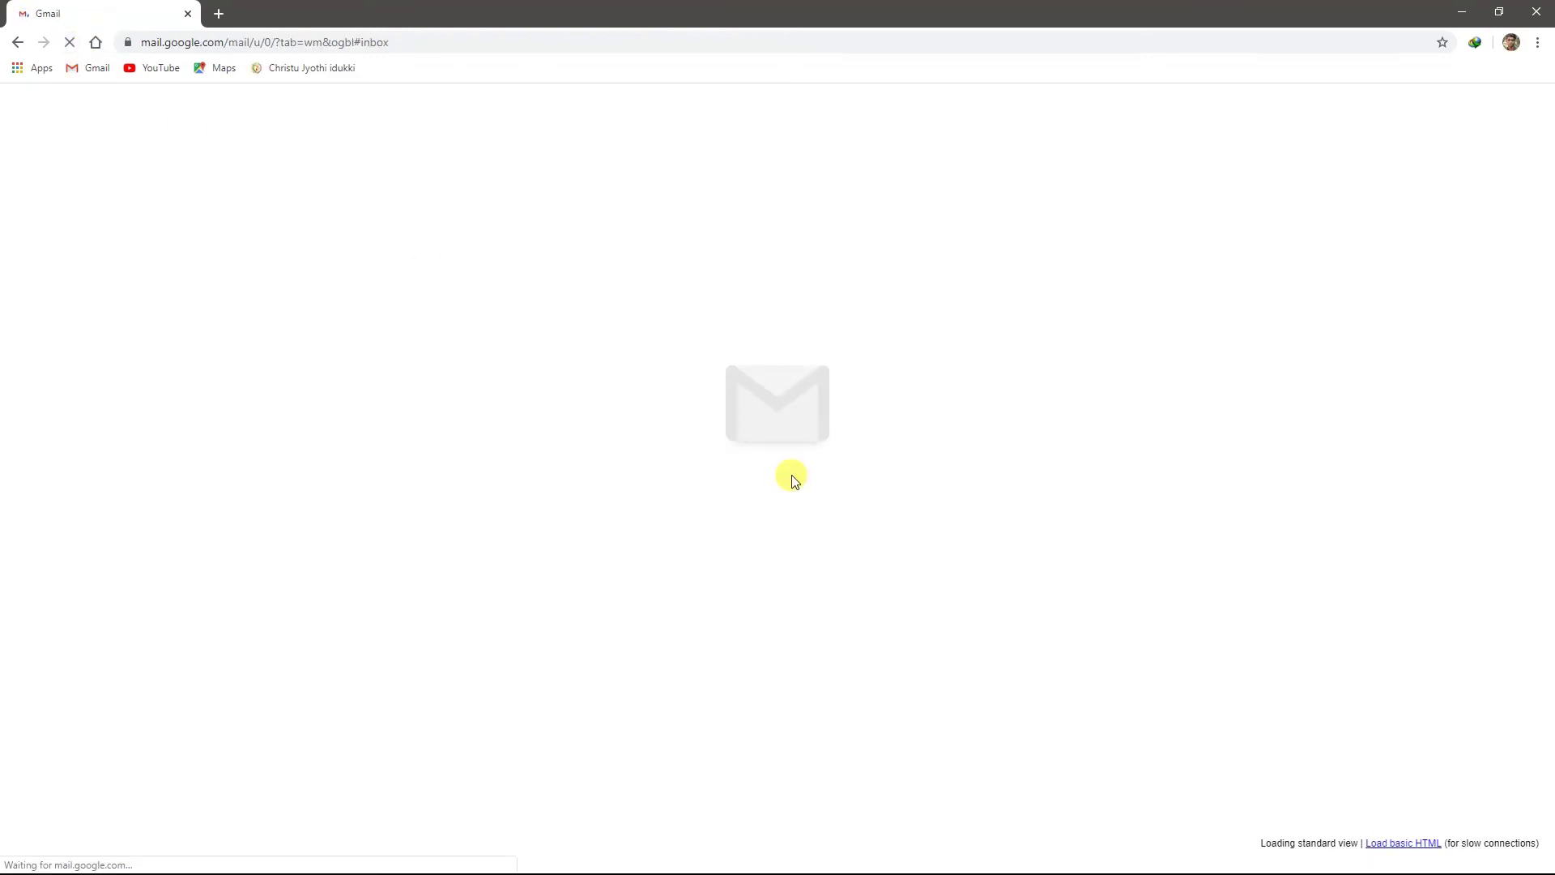